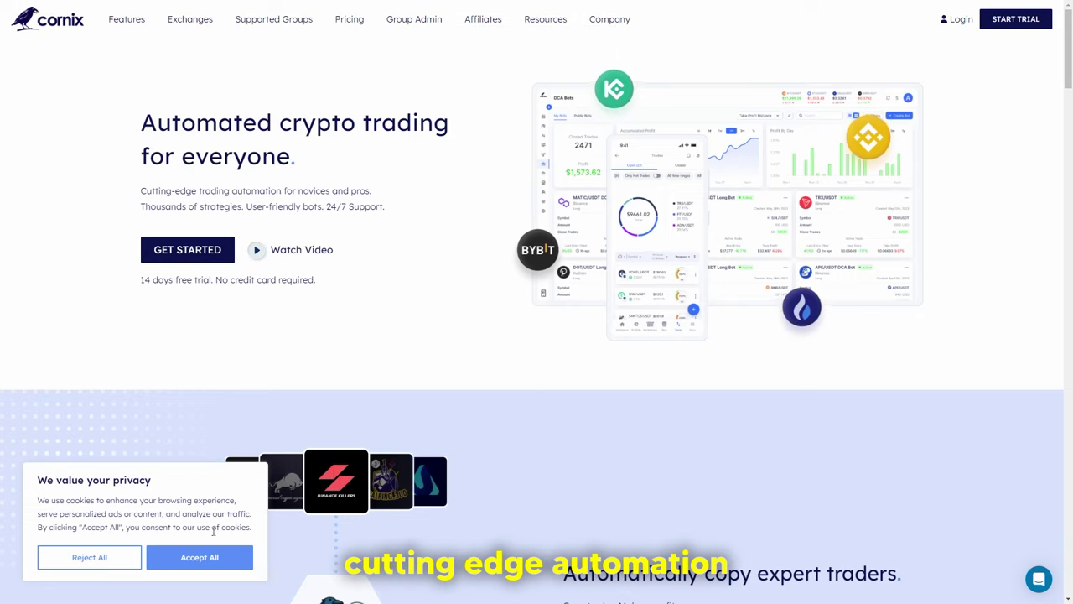
Accept all cookies on the Cornix homepage
left_click(210, 557)
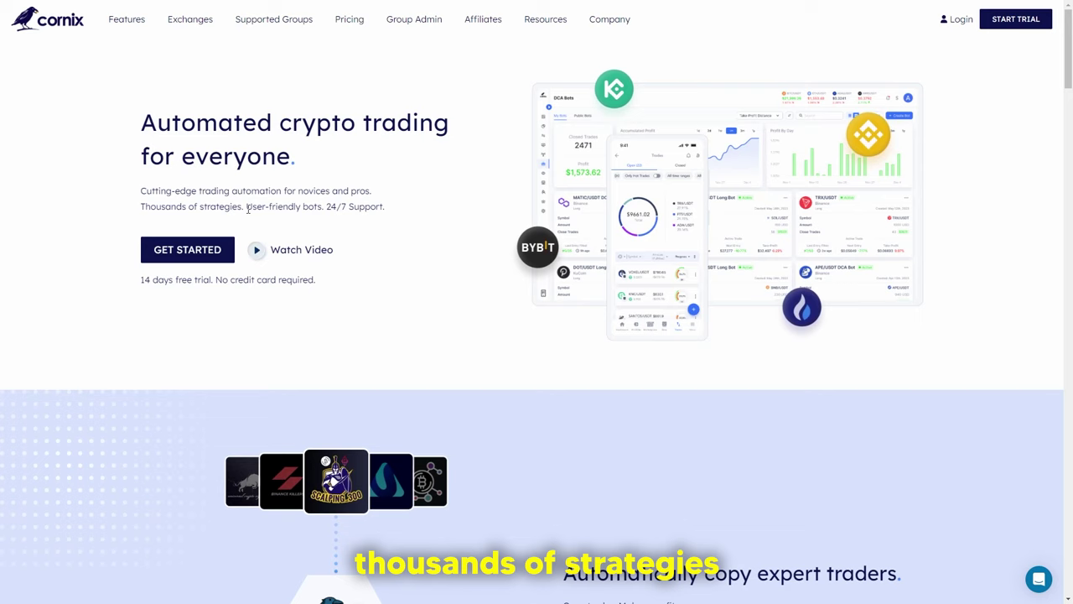
left_click_drag(247, 207, 386, 209)
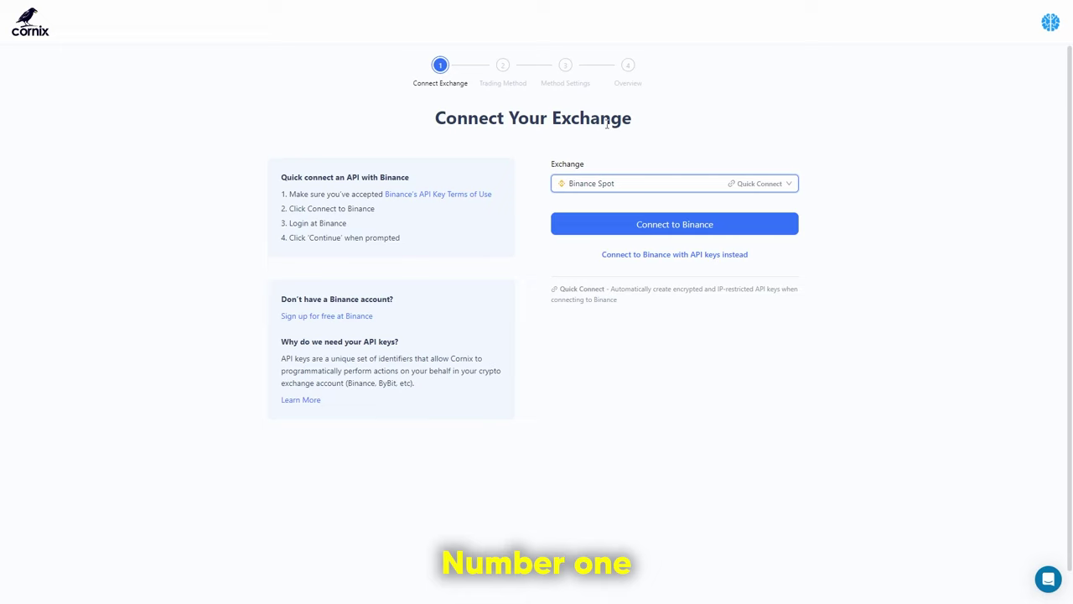
Review the available exchanges, select Bitget Futures and connect to Bitget through Quick Connect
left_click(594, 185)
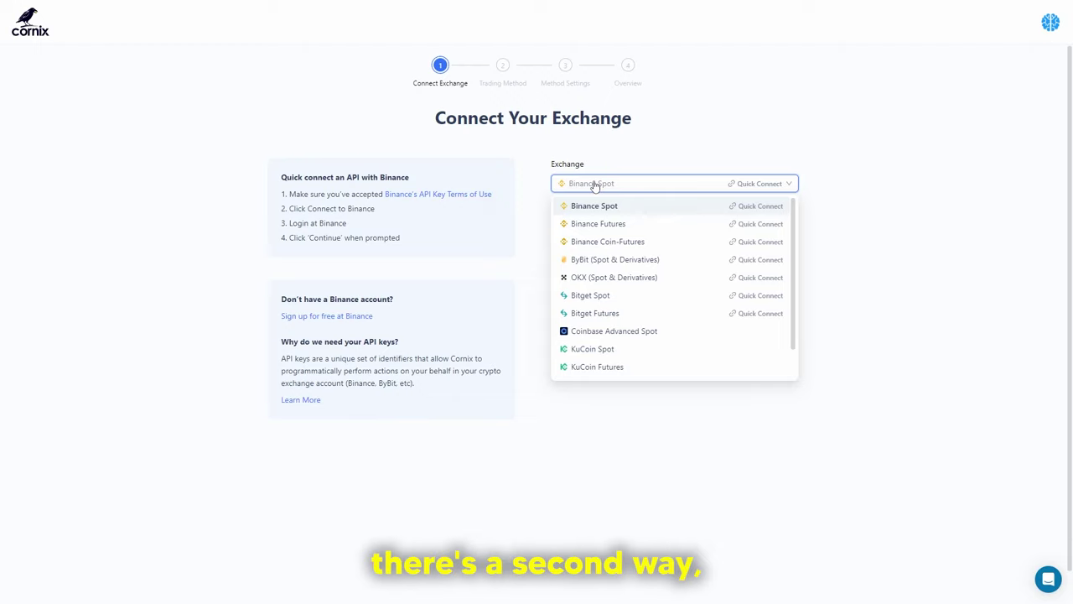
scroll(622, 284, "down", 1)
scroll(623, 285, "down", 2)
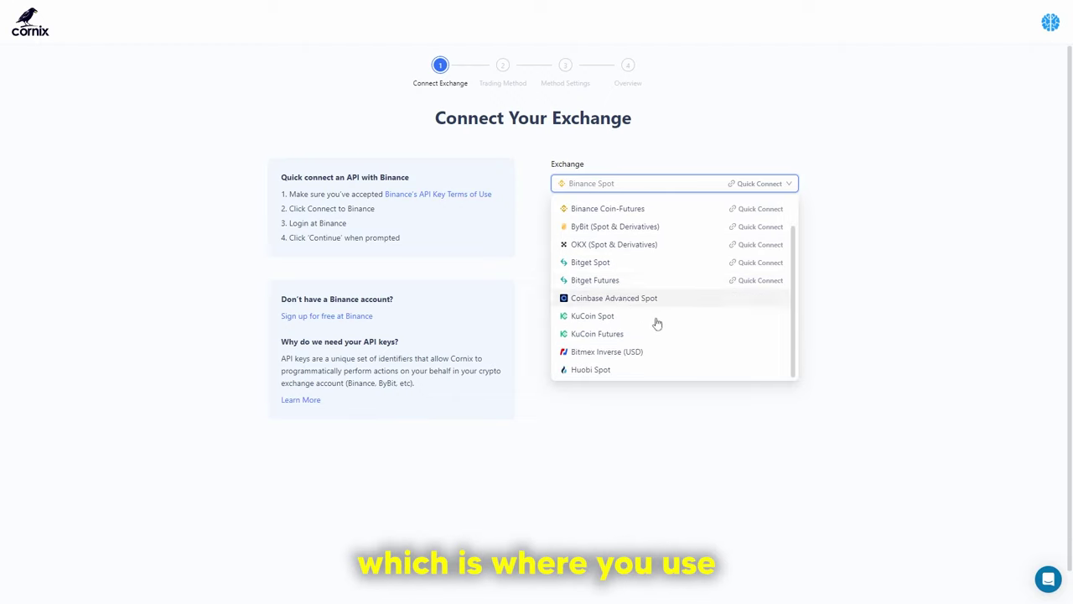
left_click(640, 185)
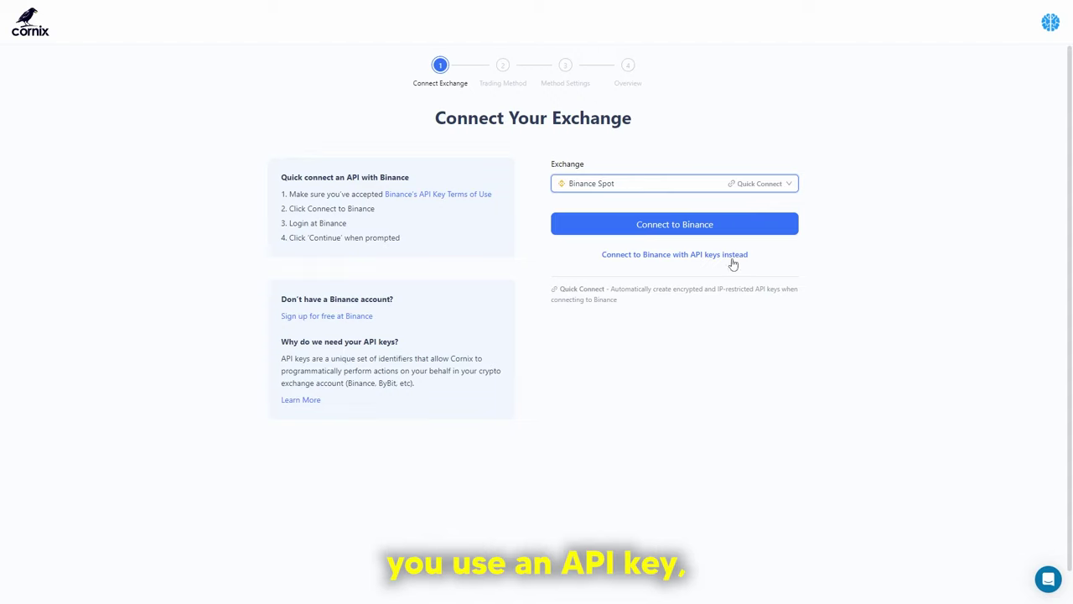
left_click(703, 191)
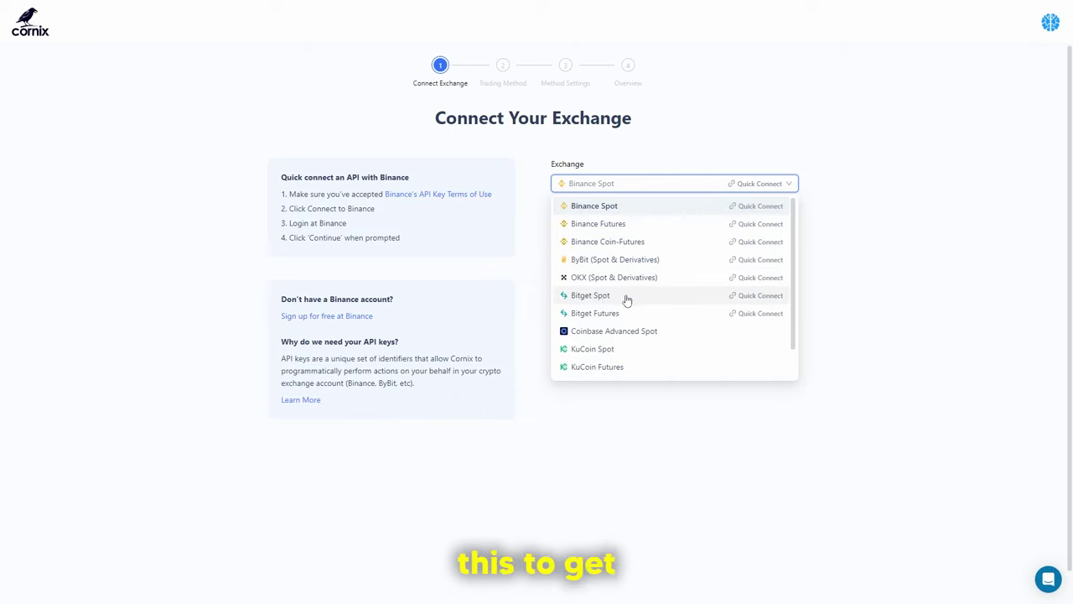
left_click(579, 313)
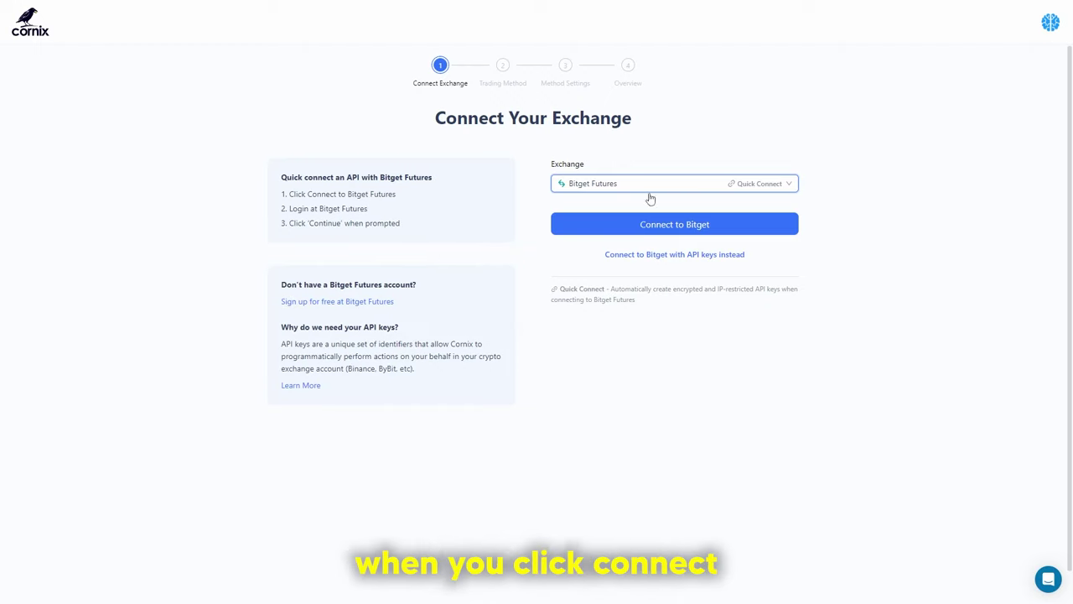
left_click(668, 223)
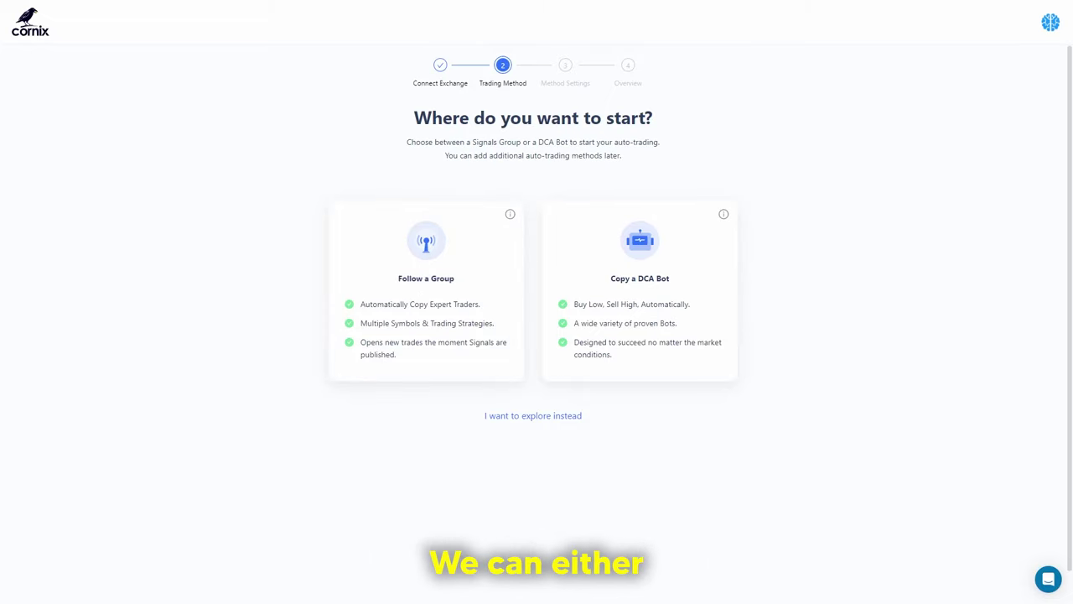
Choose Follow a Group as the auto-trading method
left_click_drag(316, 202, 524, 383)
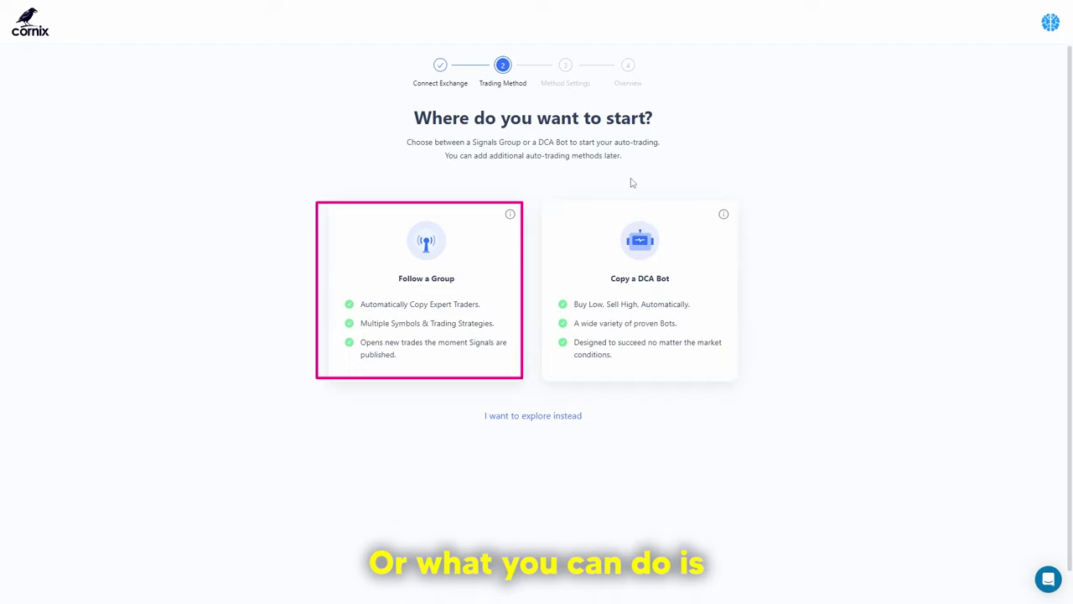
left_click_drag(545, 204, 738, 386)
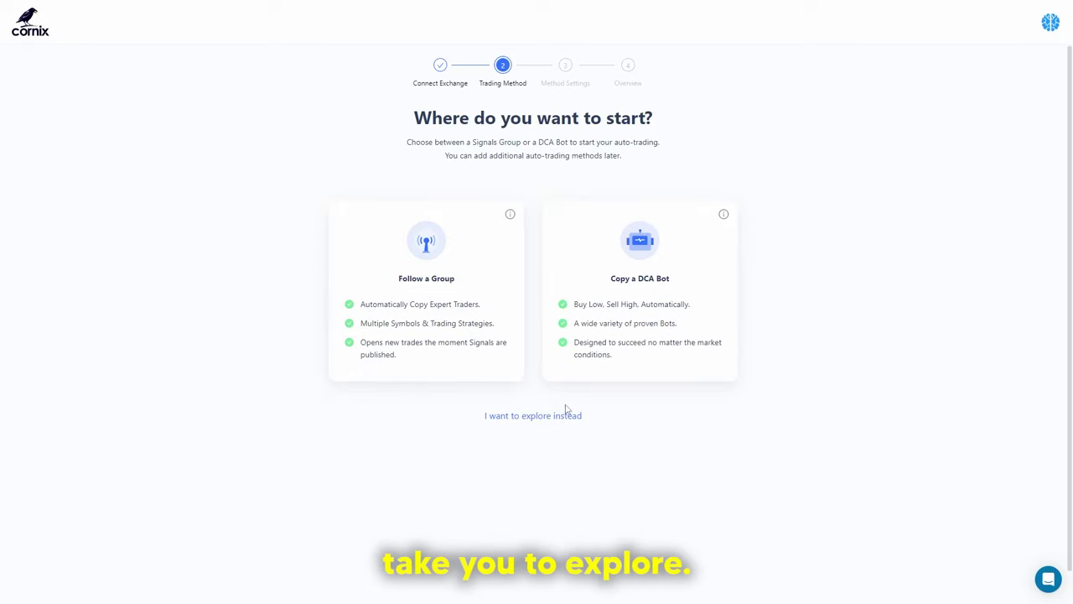
left_click(453, 277)
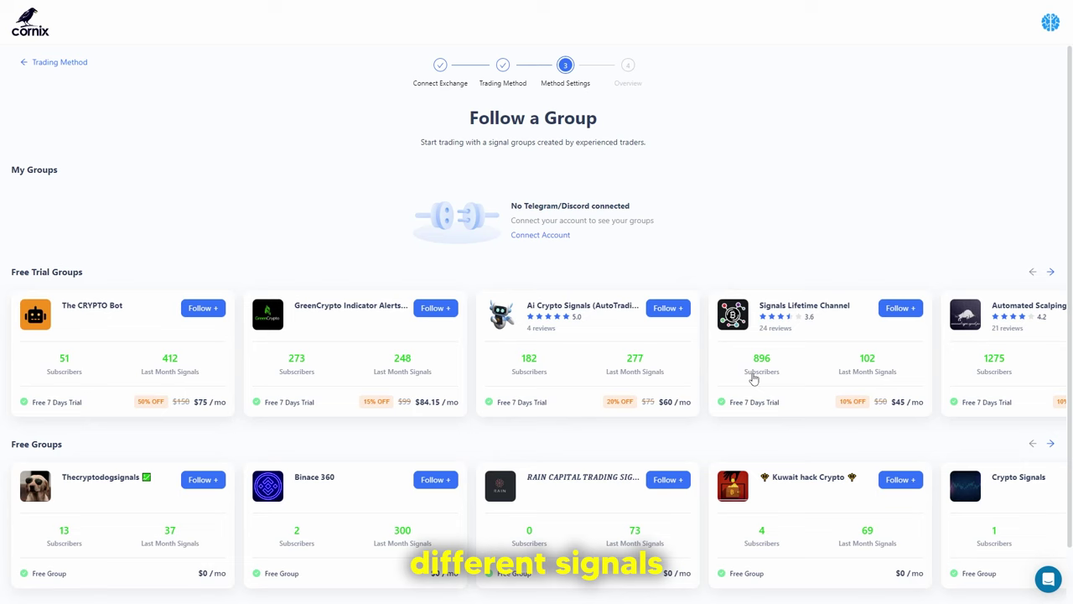
Compare the signal groups' subscribers and monthly costs, and pick Automated Scalping Bitmex Saviours from the free trial groups
scroll(418, 363, "down", 1)
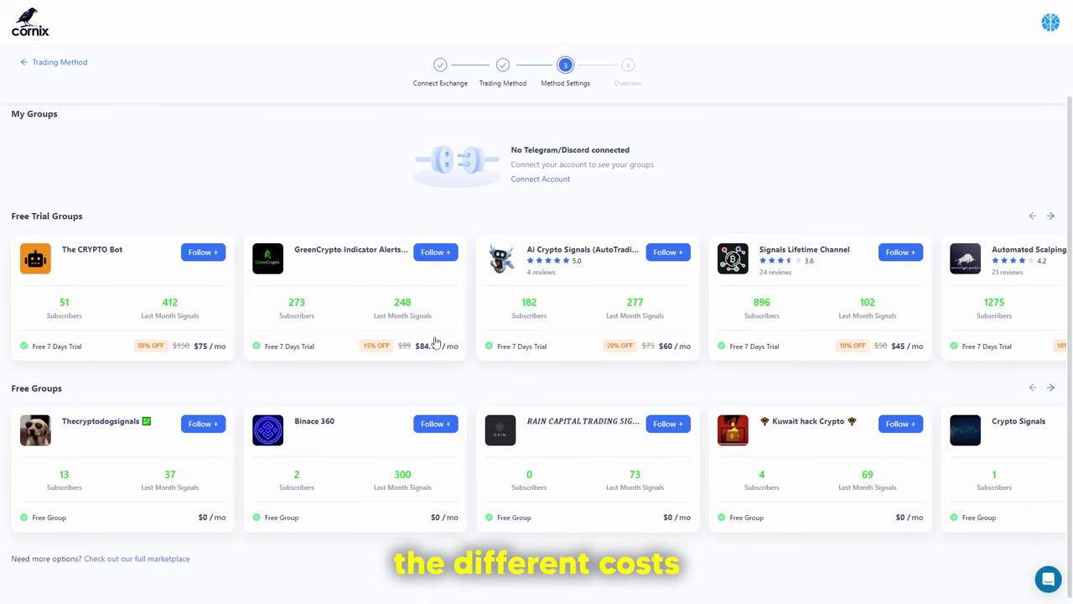
scroll(647, 363, "down", 1)
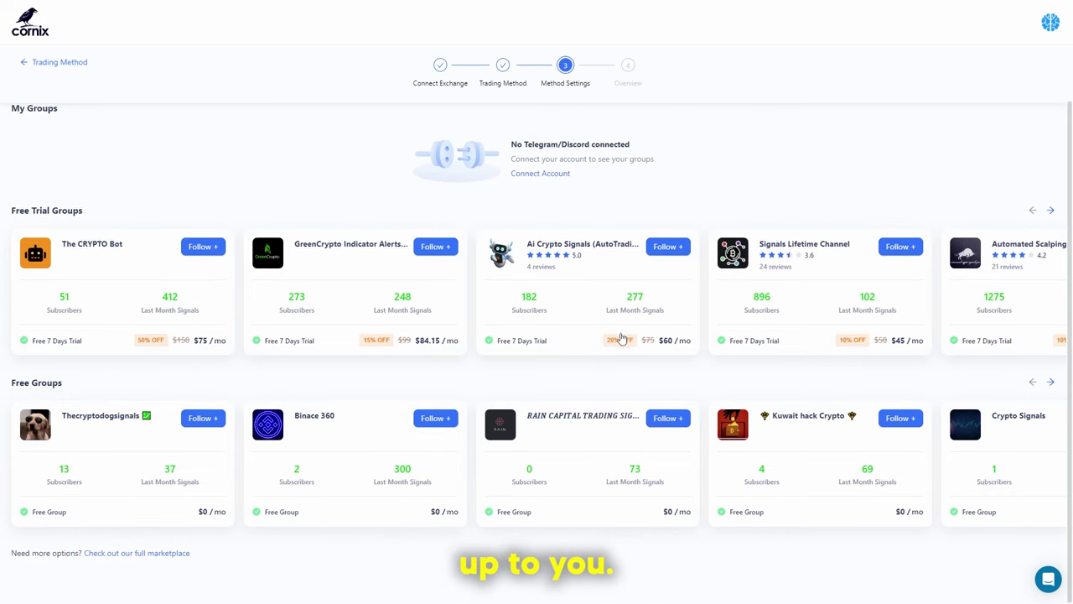
scroll(679, 356, "up", 1)
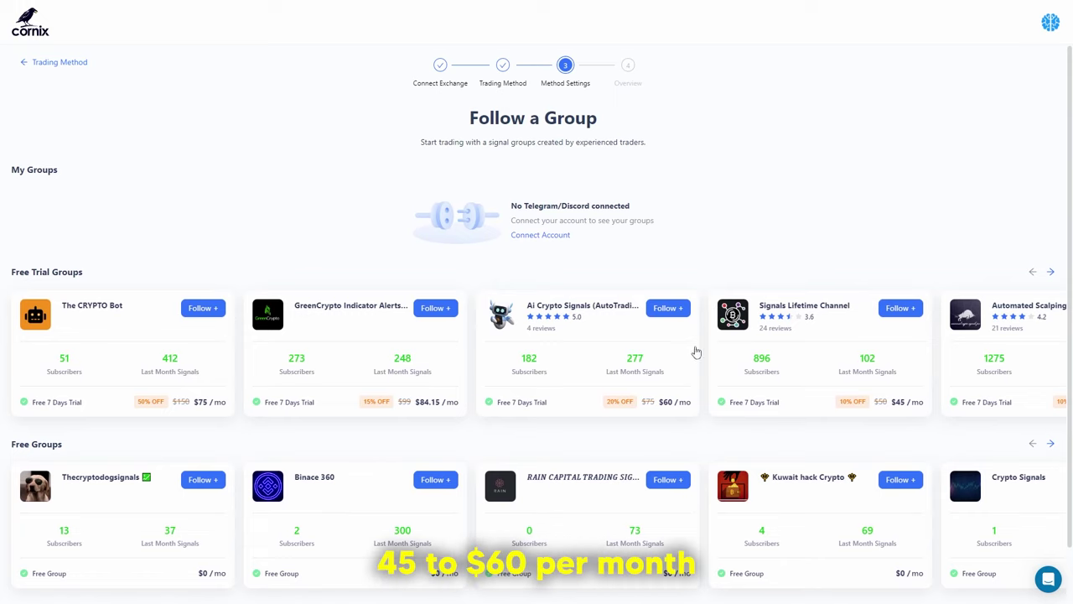
scroll(695, 354, "down", 1)
scroll(689, 362, "up", 1)
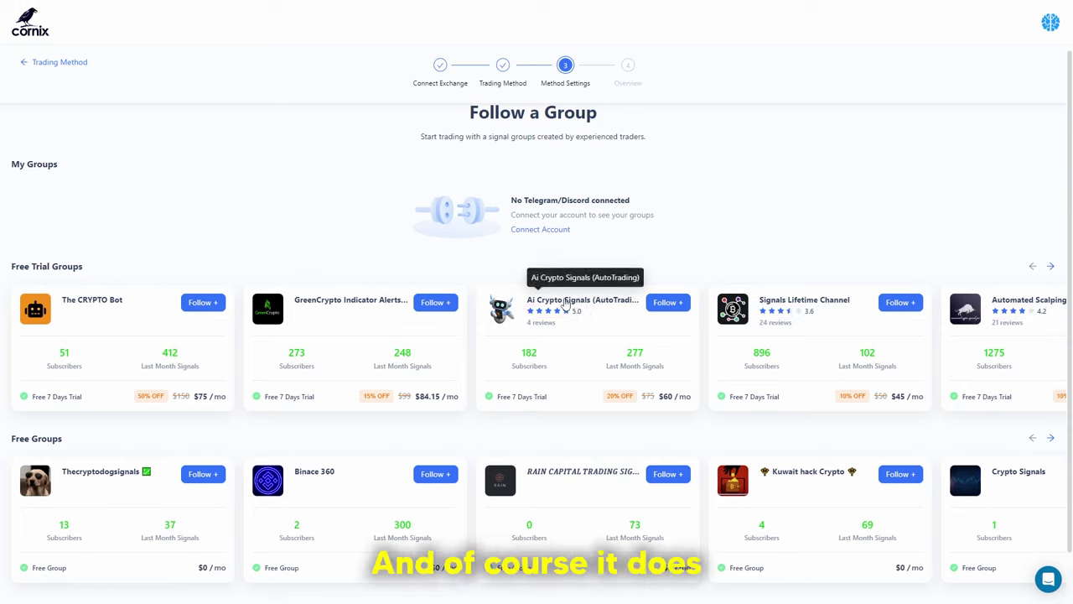
left_click(1050, 266)
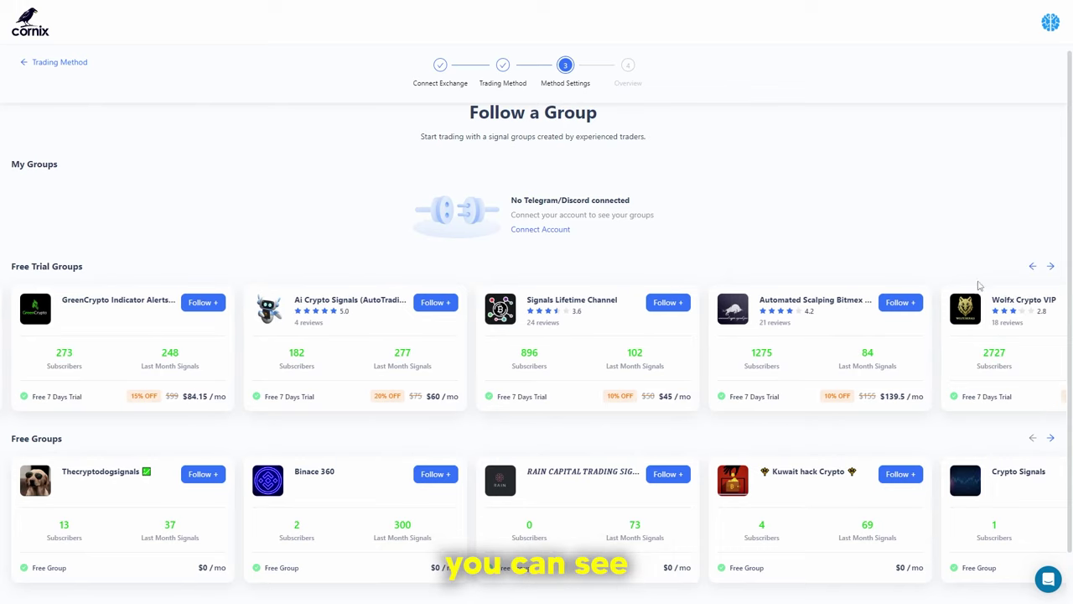
left_click(806, 310)
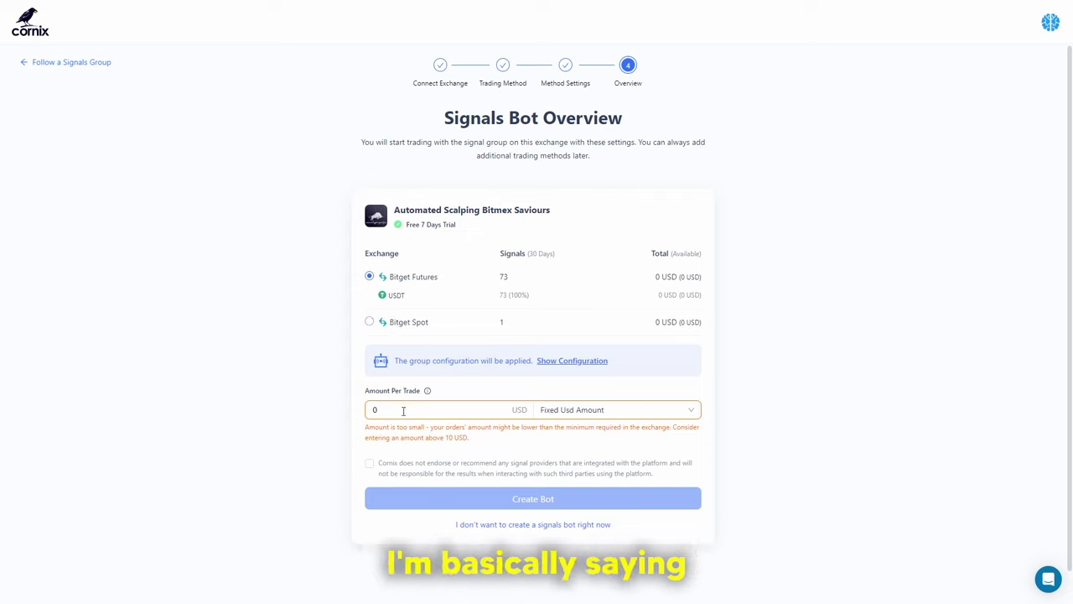
Set the signals bot's amount per trade to 10 USD and select Bitget Futures as its exchange
left_click_drag(403, 411, 339, 409)
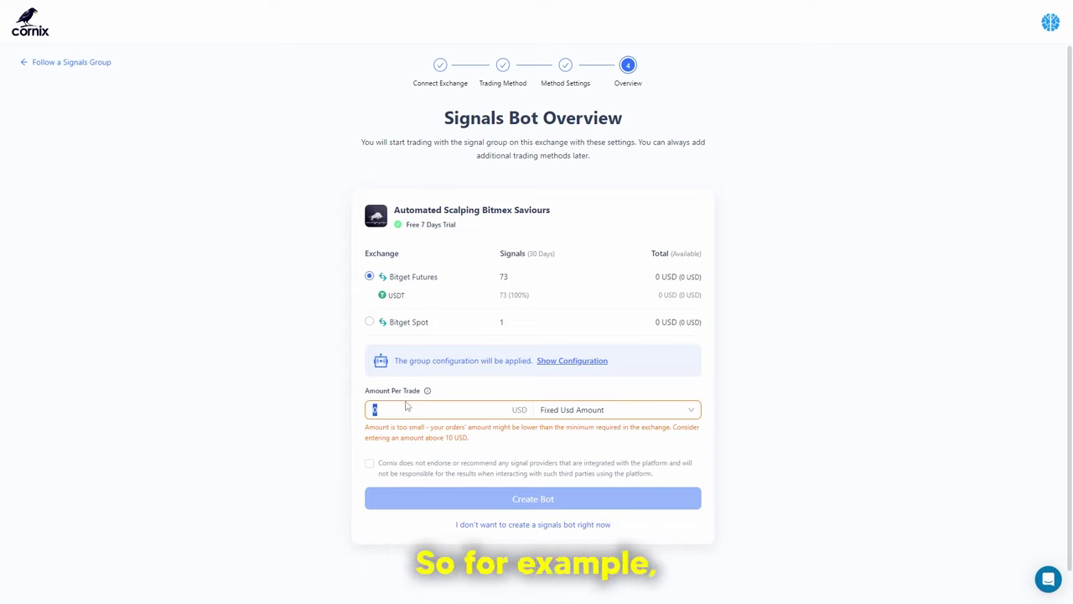
type("10")
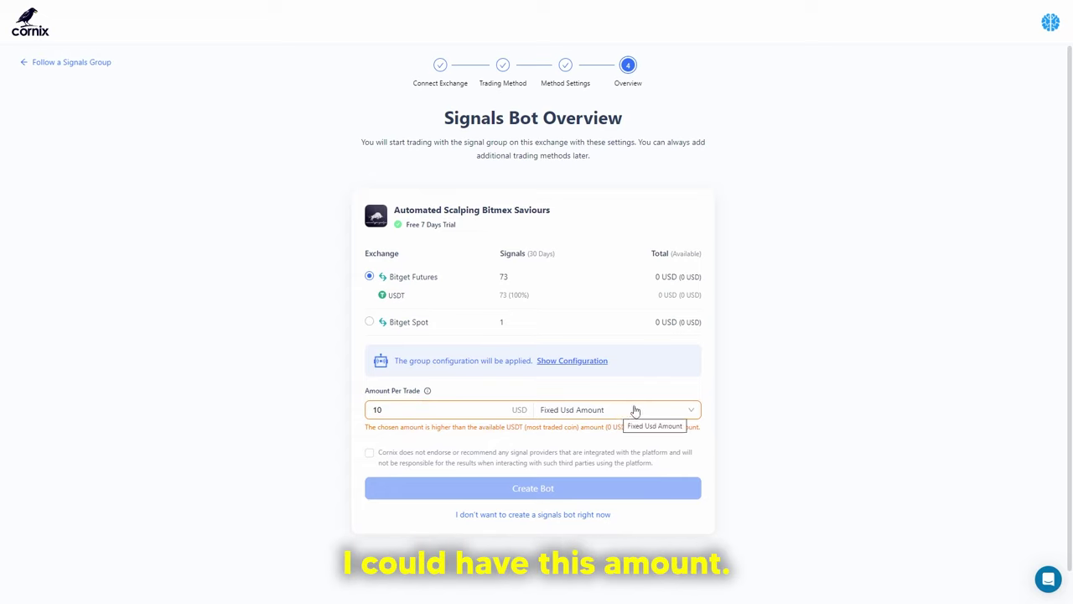
left_click(602, 411)
left_click(387, 323)
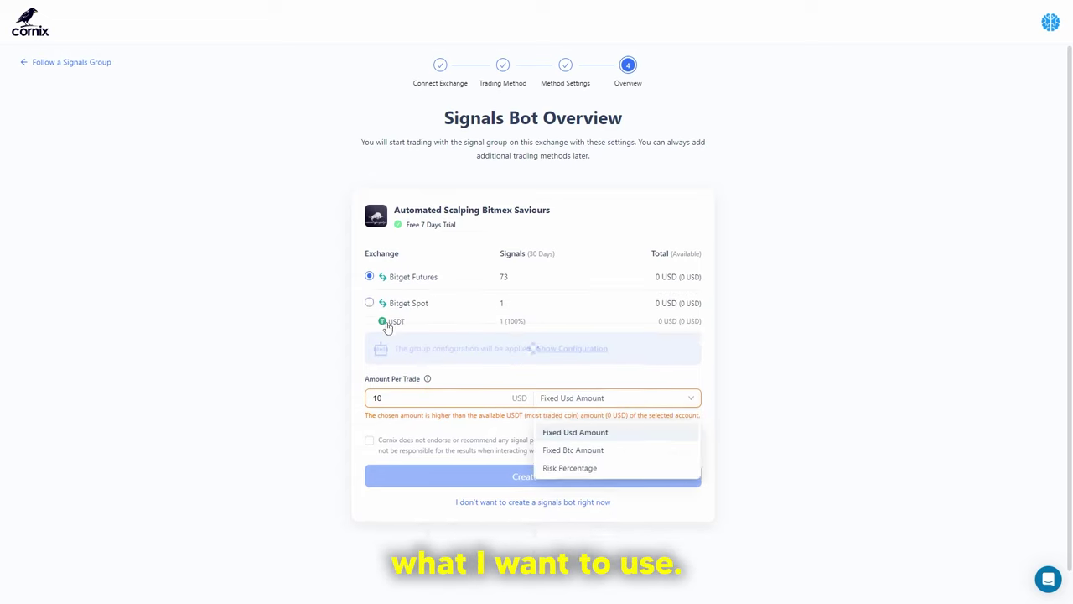
left_click(402, 277)
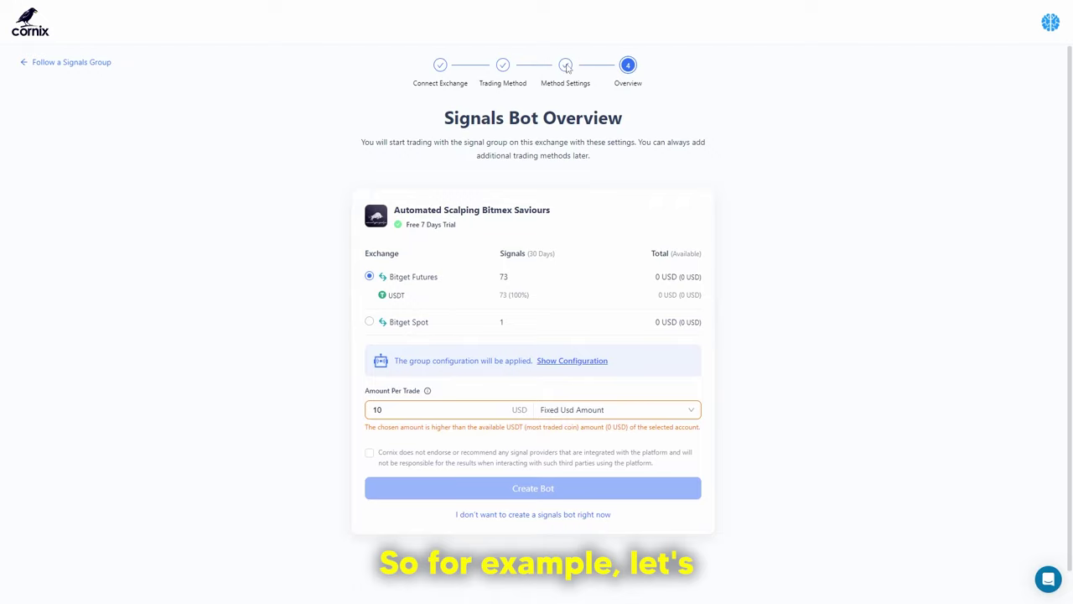
Go back to the trading method choice and choose Copy a DCA Bot instead
left_click(74, 60)
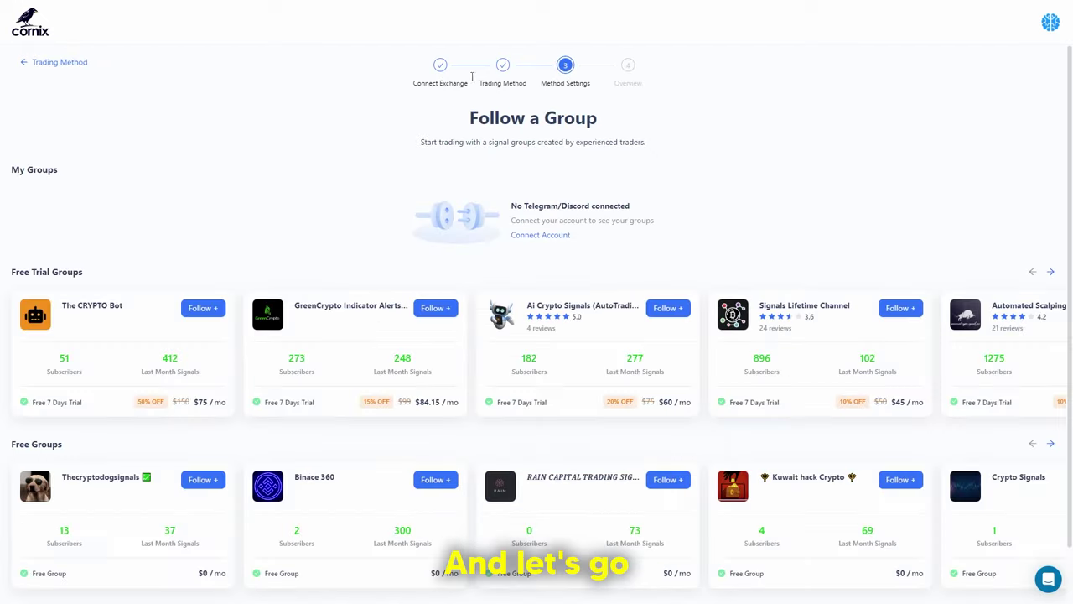
left_click(64, 66)
left_click(621, 290)
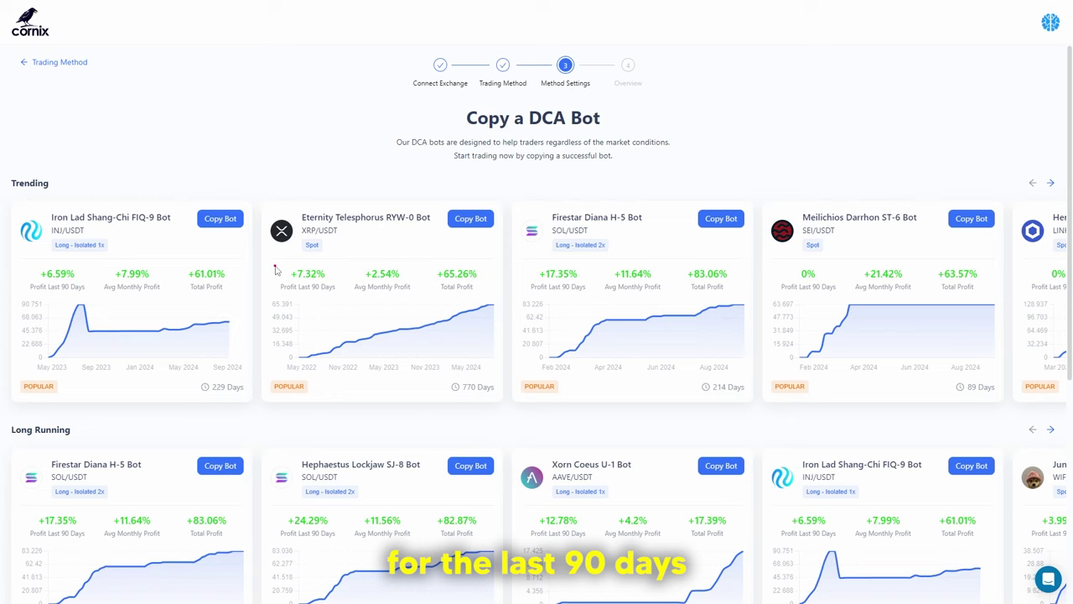
Examine the Eternity Telesphorus RYW-0 bot's 90-day profit, average monthly profit and total profit
left_click_drag(275, 266, 418, 293)
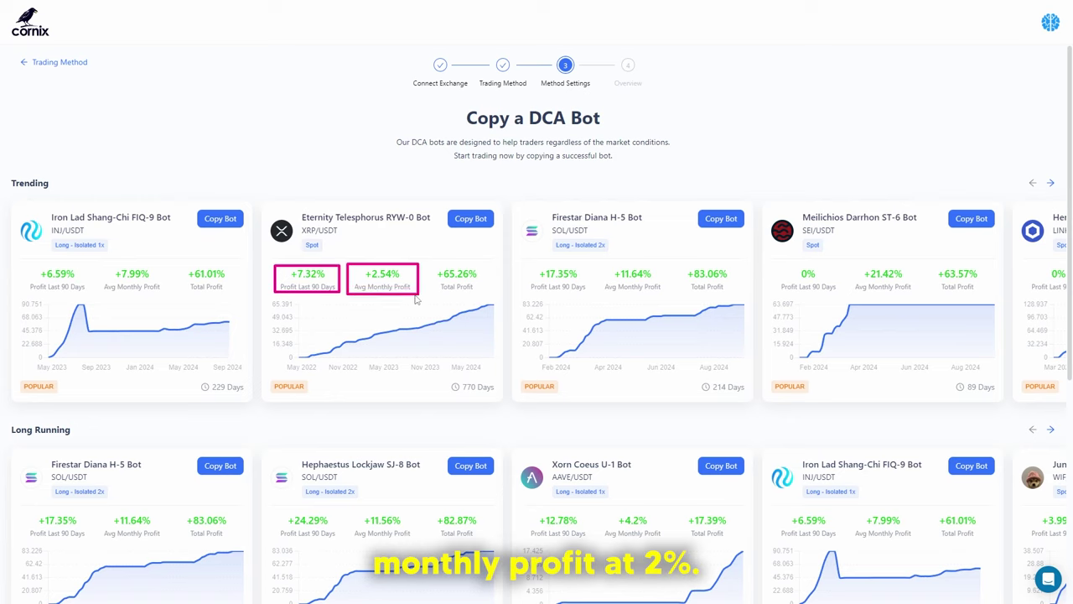
left_click_drag(431, 263, 487, 296)
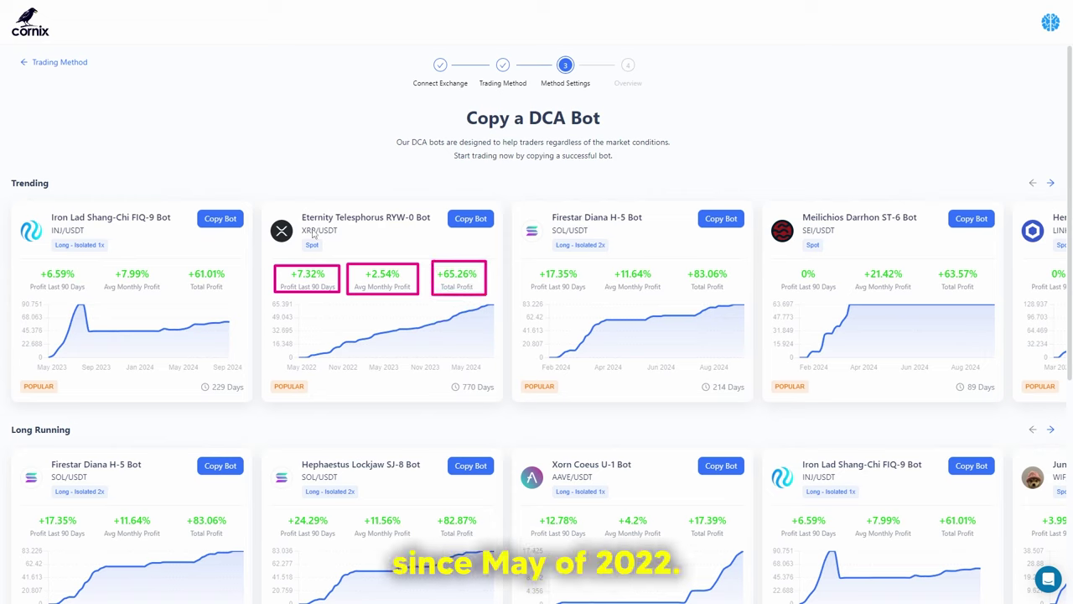
key("Escape")
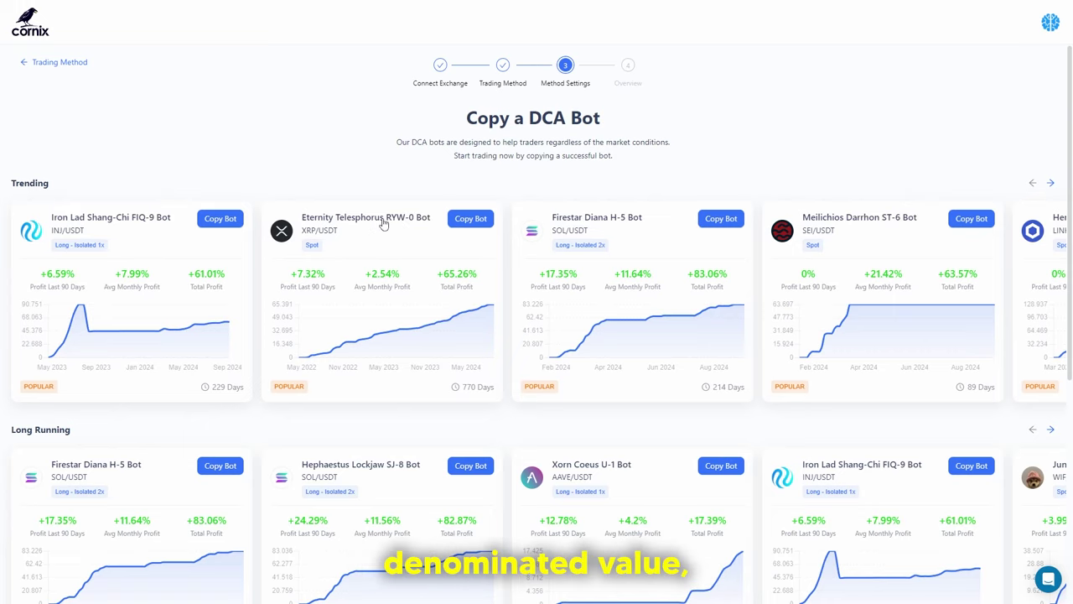
Compare the profit charts and position types of the trending, long-running and high-volume DCA bots
scroll(335, 277, "down", 1)
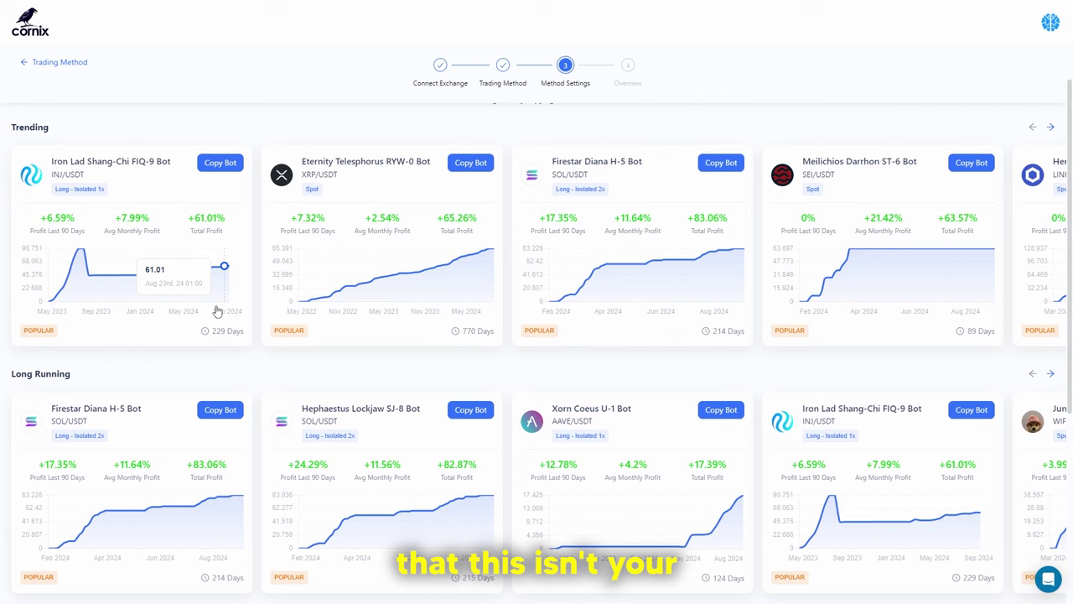
scroll(275, 271, "down", 2)
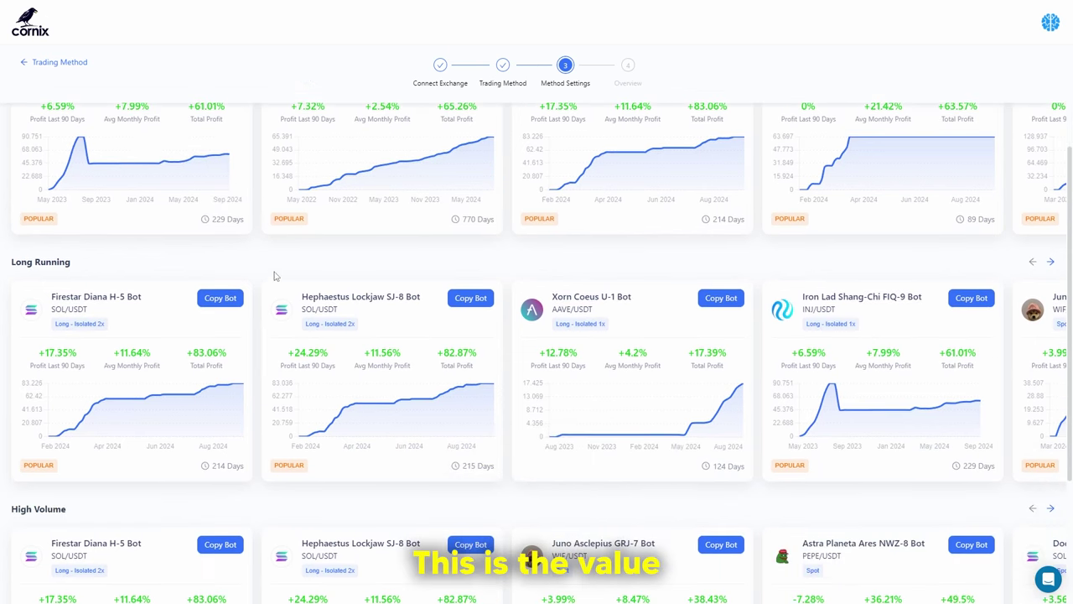
scroll(281, 276, "up", 3)
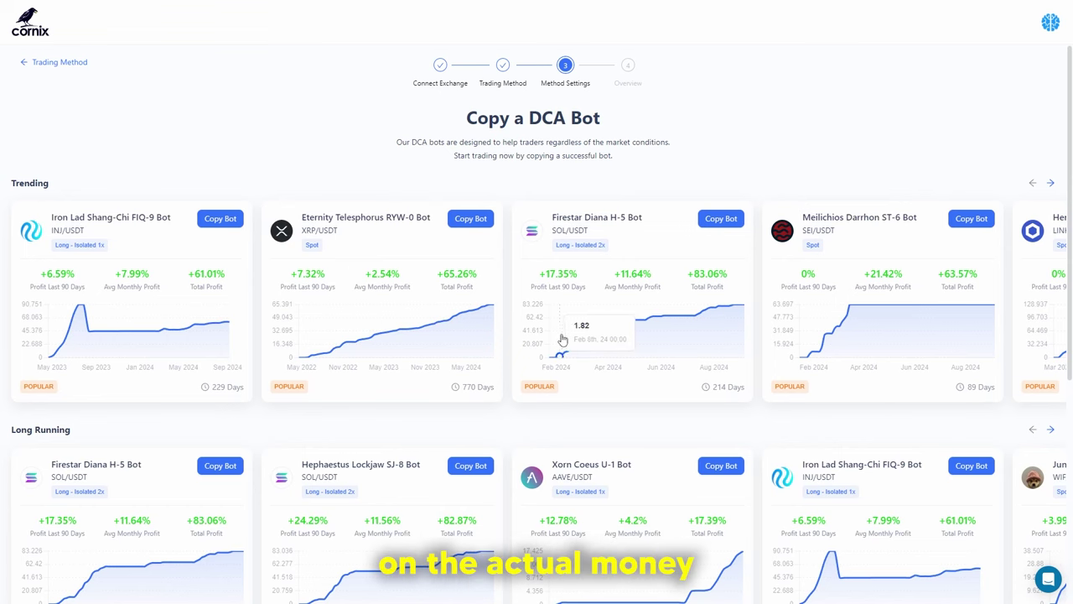
scroll(662, 316, "down", 1)
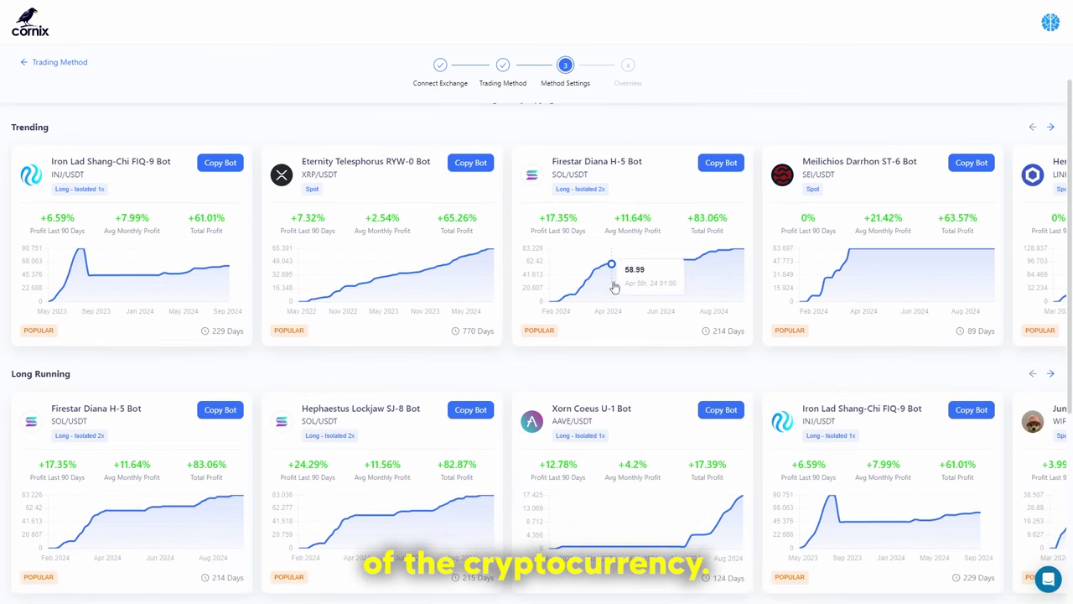
scroll(613, 282, "down", 2)
scroll(453, 350, "up", 1)
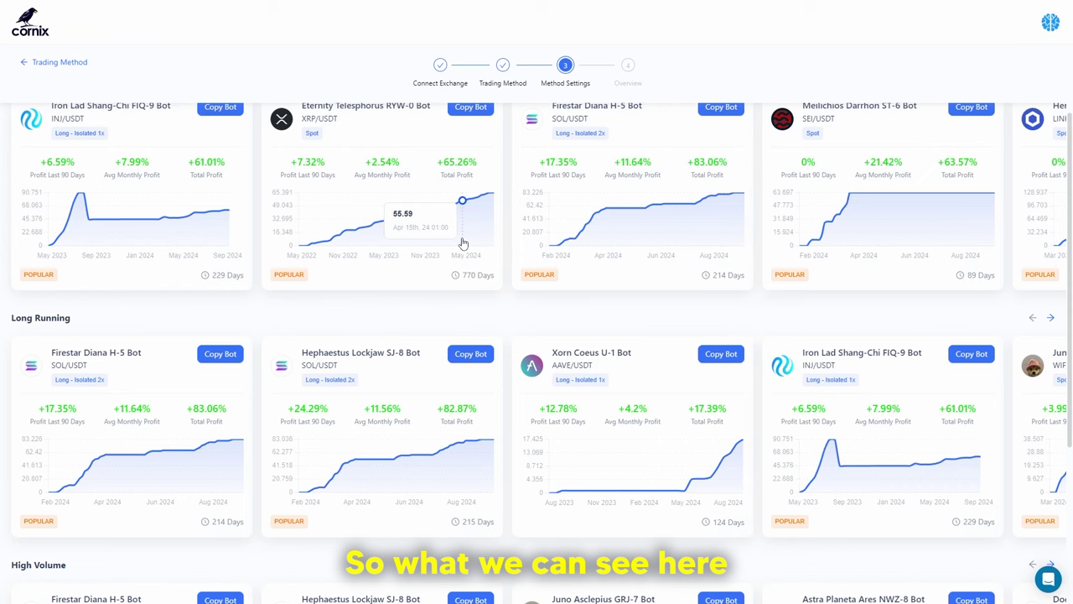
scroll(462, 242, "up", 2)
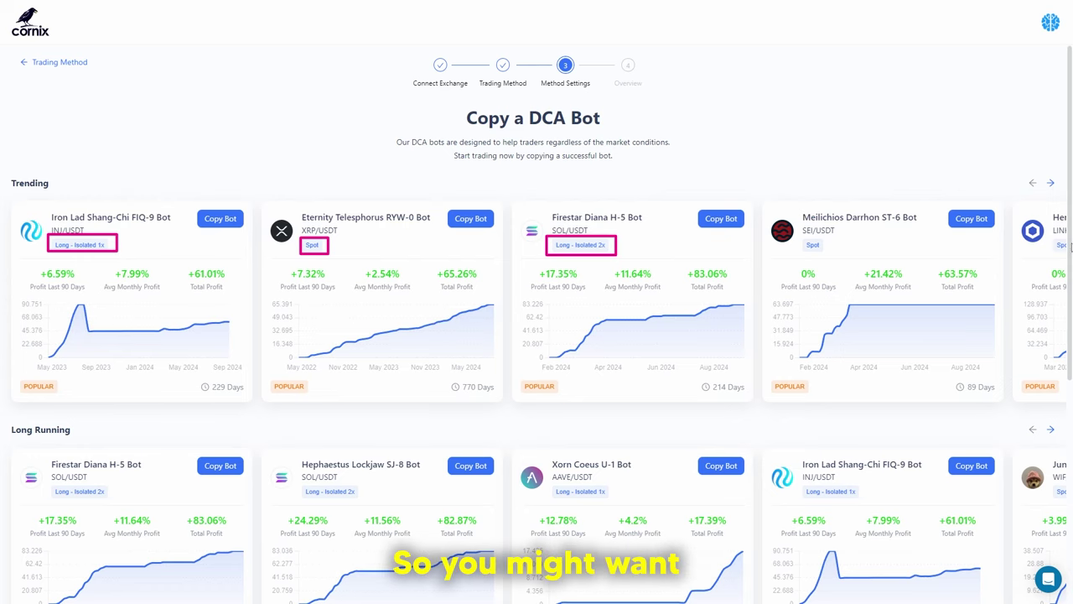
scroll(559, 280, "down", 3)
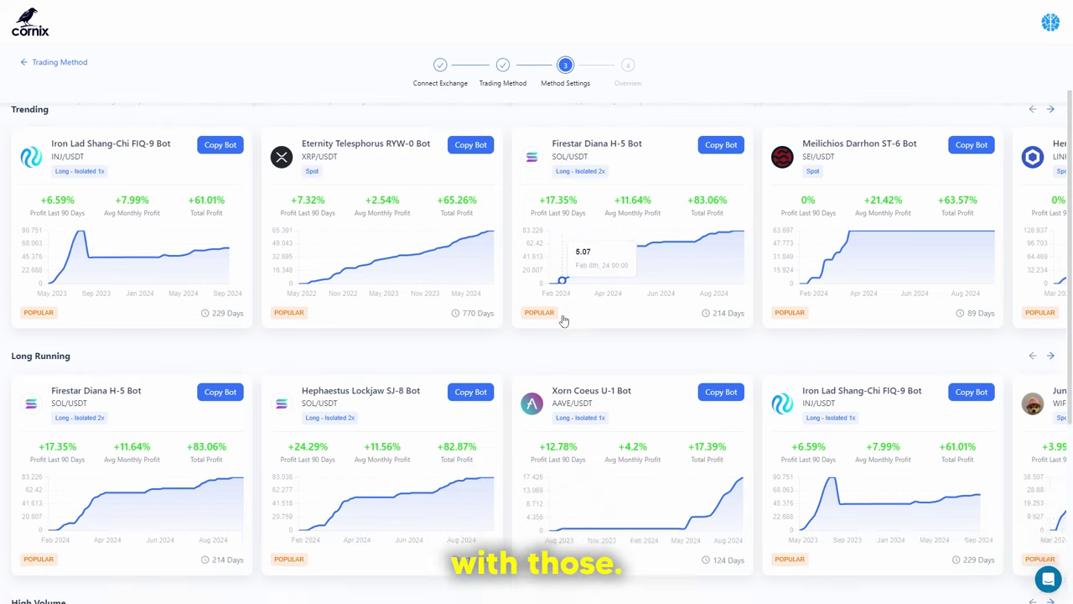
scroll(503, 293, "down", 2)
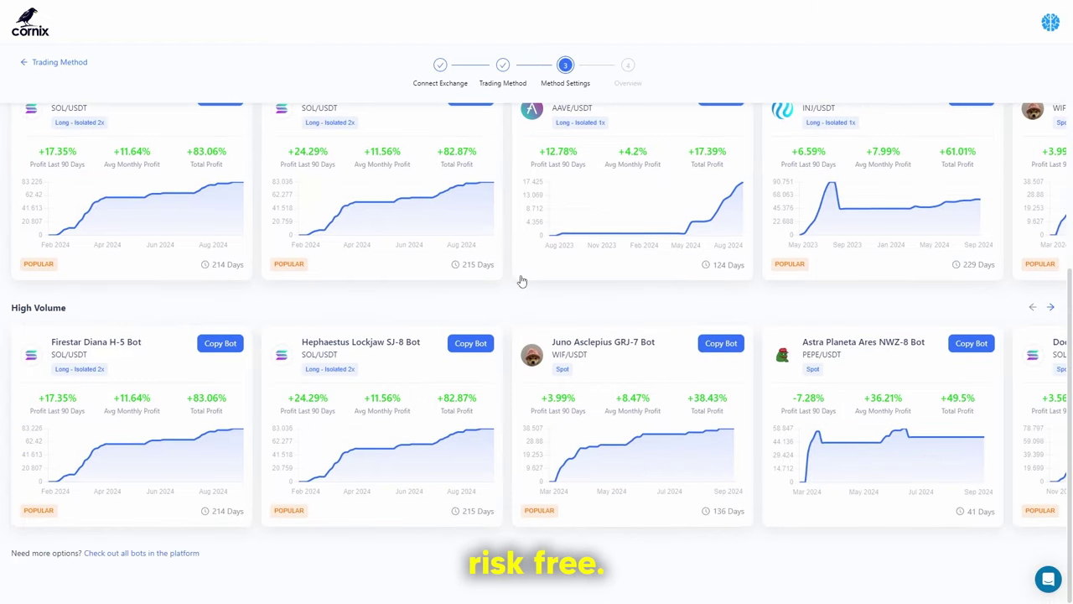
scroll(522, 281, "up", 5)
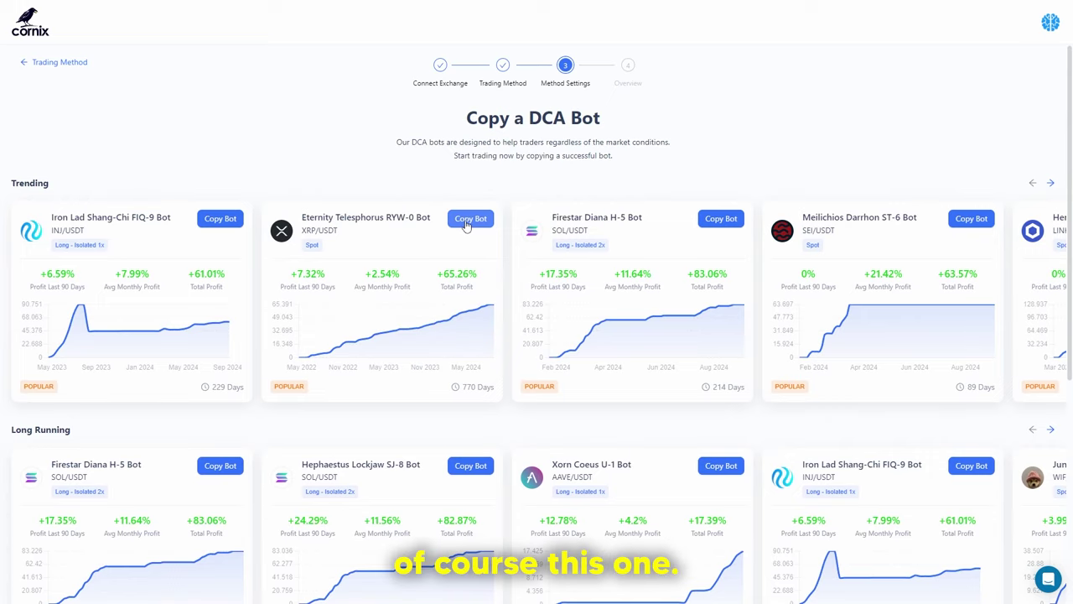
Choose to copy the Eternity Telesphorus RYW-0 bot, but decline creating it and skip the onboarding
left_click(466, 221)
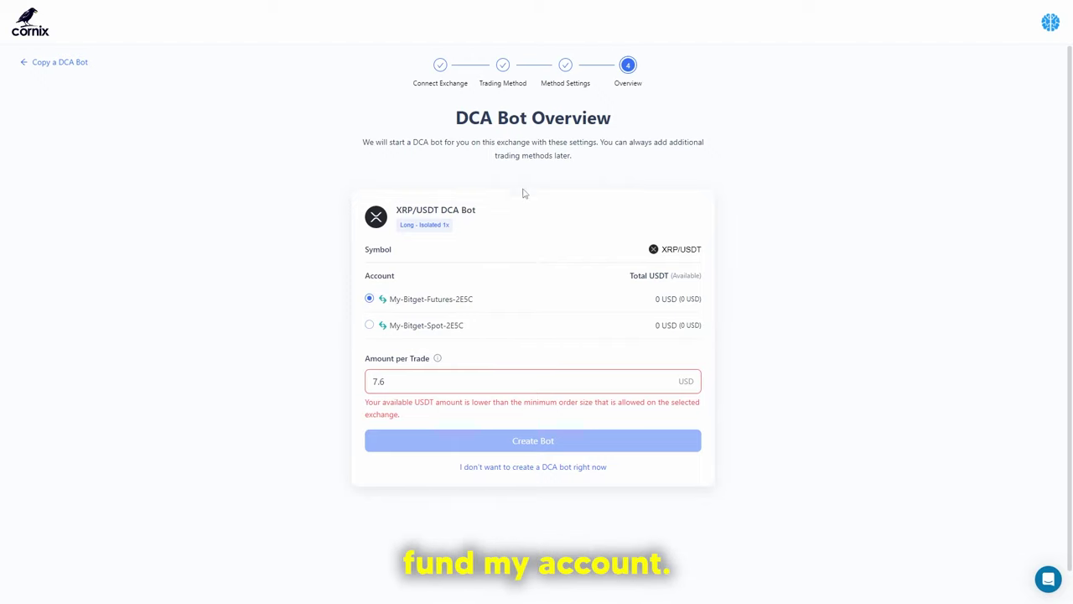
left_click(571, 472)
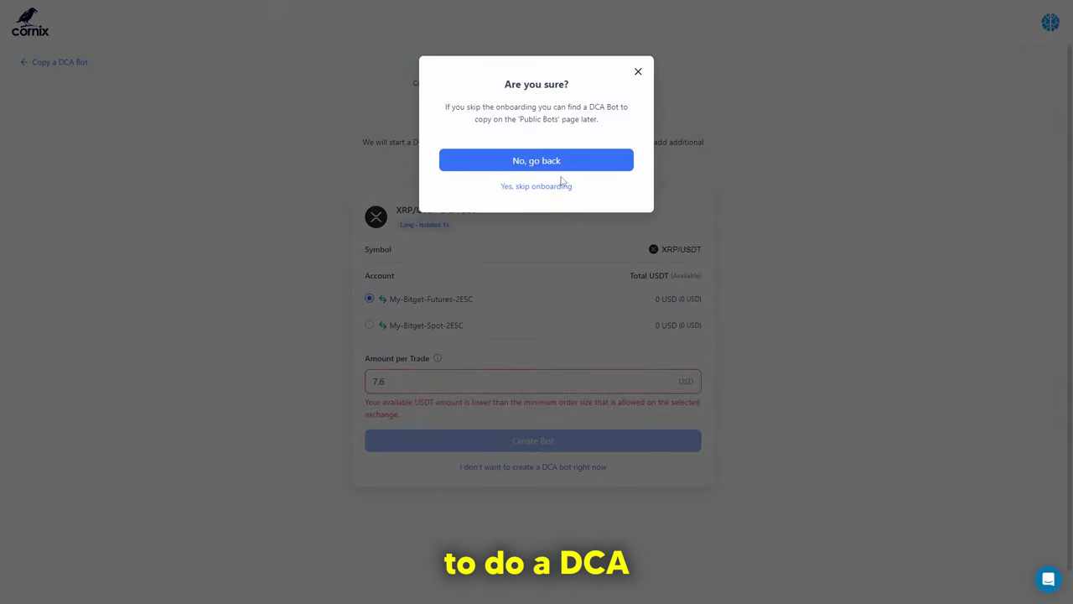
left_click(541, 187)
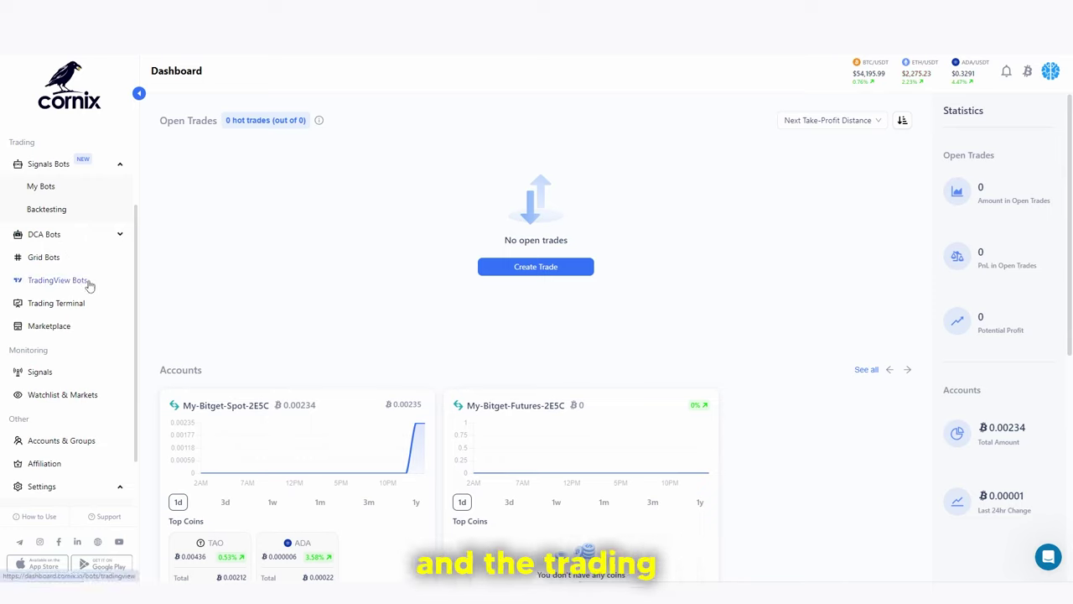
Open the list of own DCA bots and go from there to the public DCA bots available for copying
left_click(61, 239)
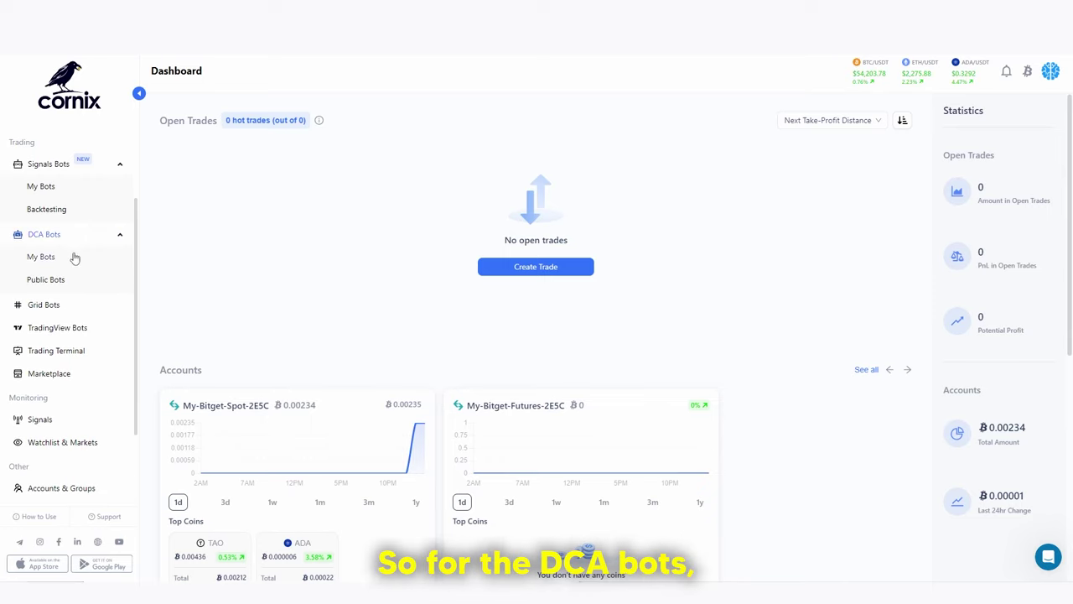
left_click(56, 262)
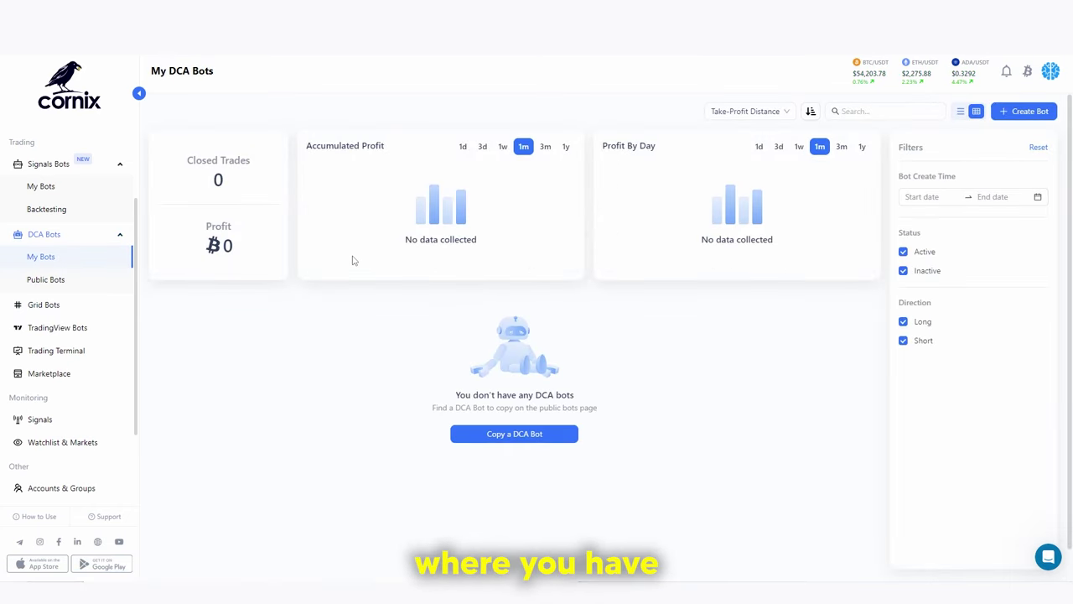
left_click(504, 435)
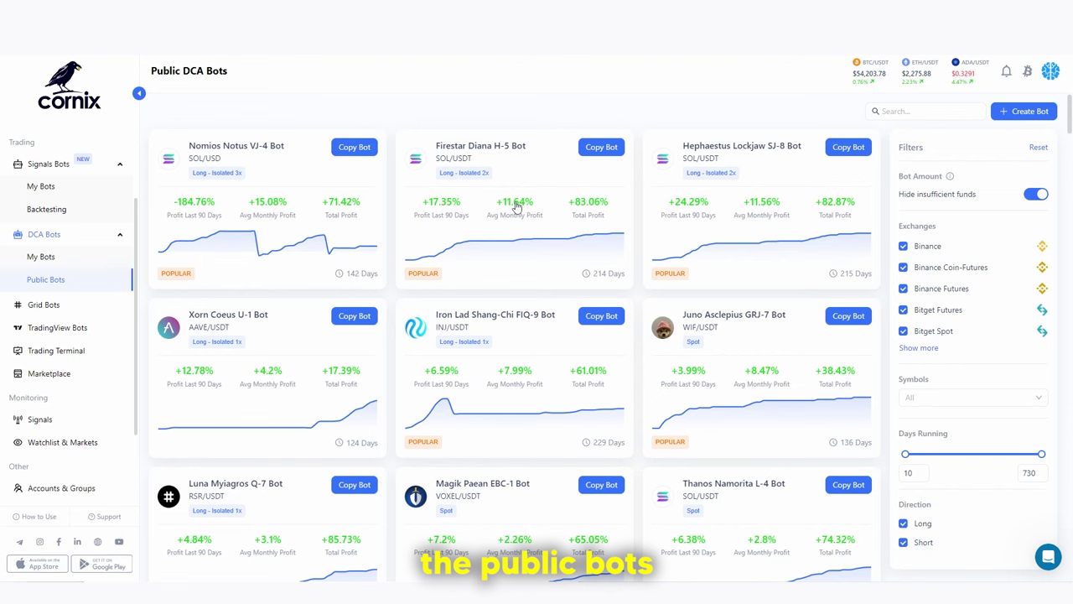
Examine the public DCA bots' profit charts, average monthly profits and days running for consistent long-term growth
scroll(515, 210, "down", 4)
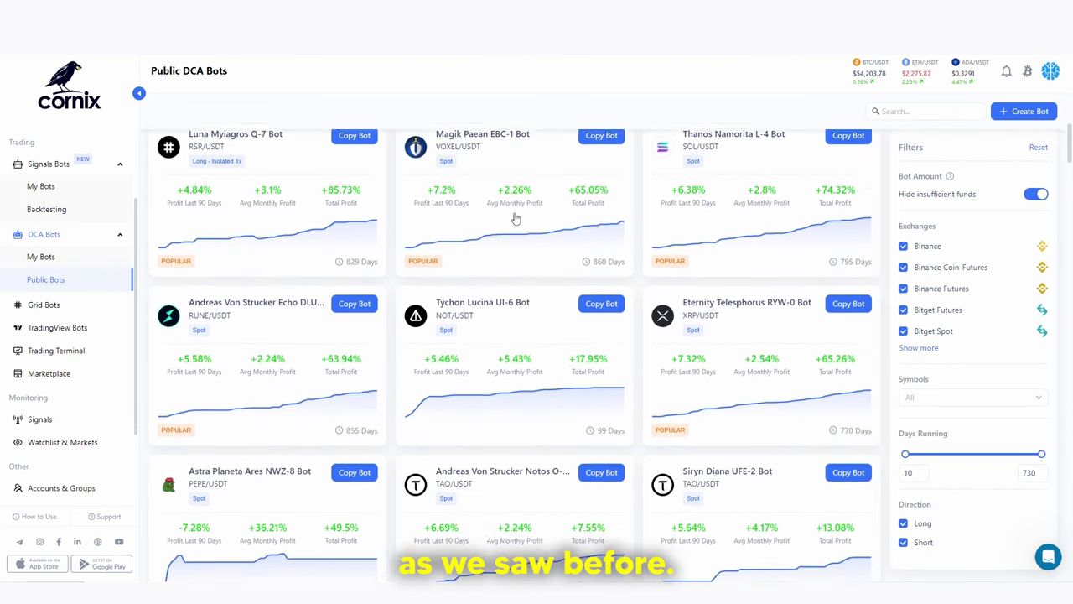
scroll(515, 218, "down", 2)
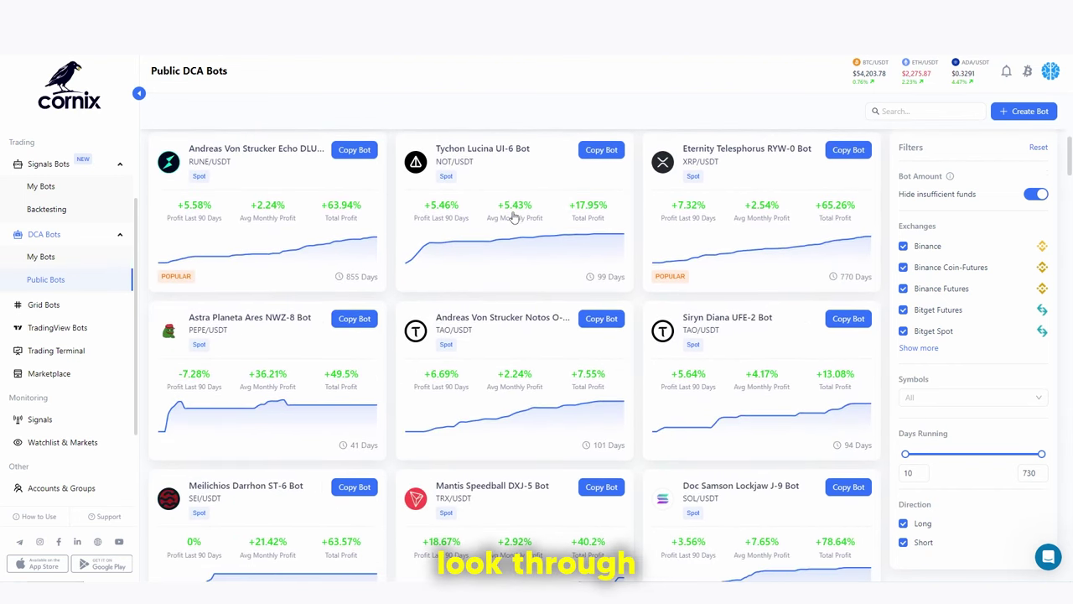
scroll(655, 239, "down", 2)
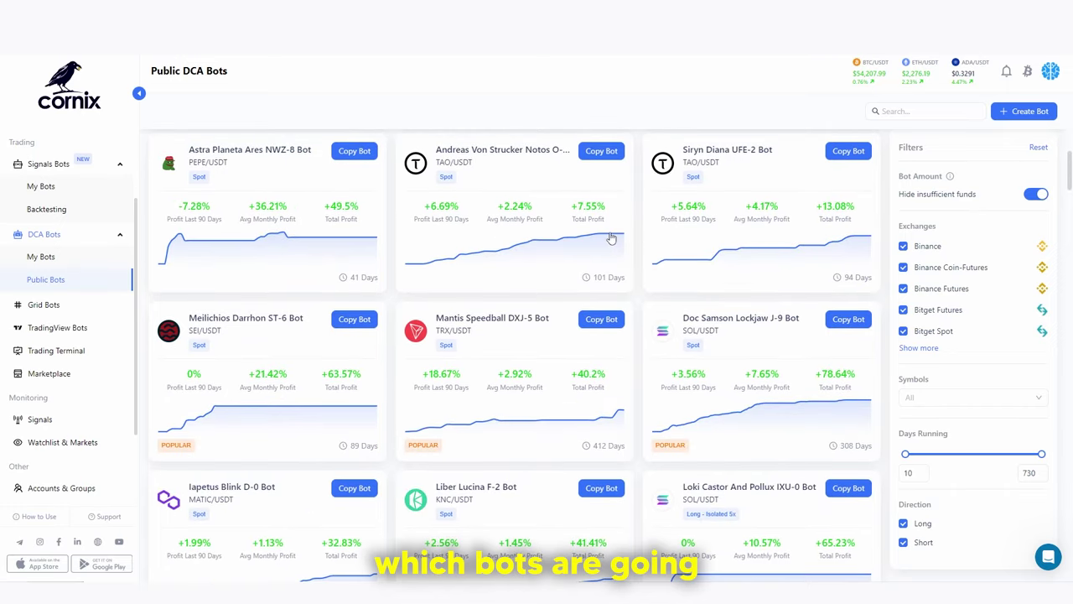
scroll(612, 239, "down", 3)
scroll(615, 243, "down", 2)
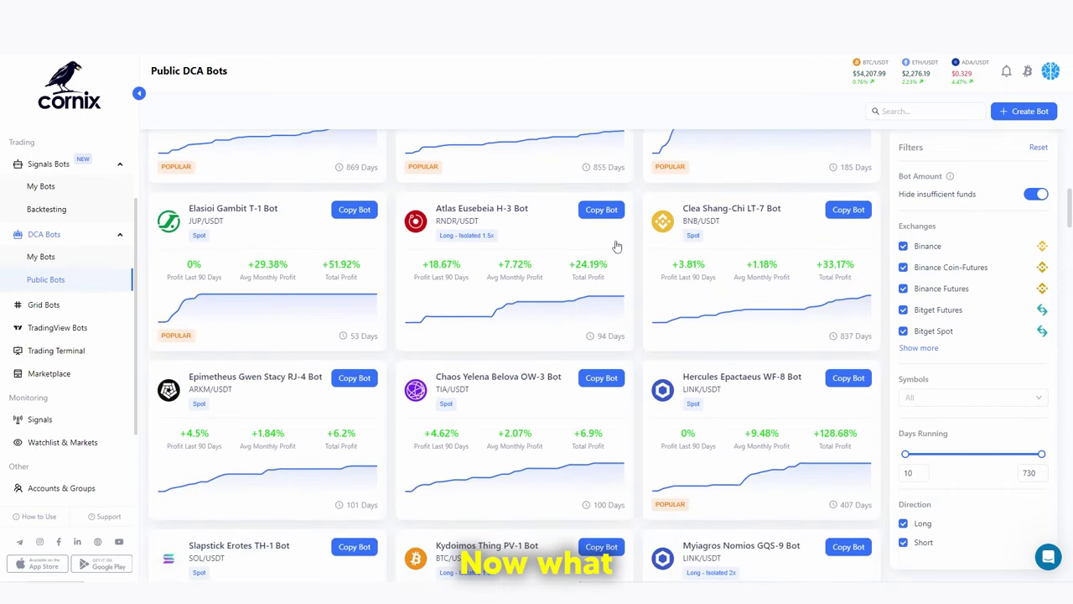
scroll(616, 245, "down", 1)
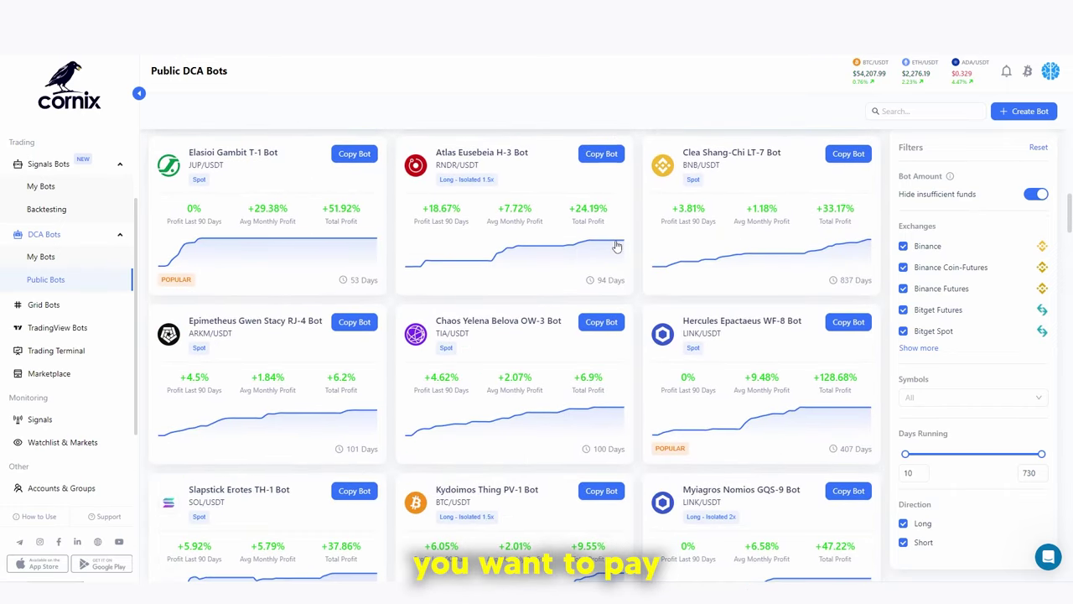
scroll(616, 246, "down", 3)
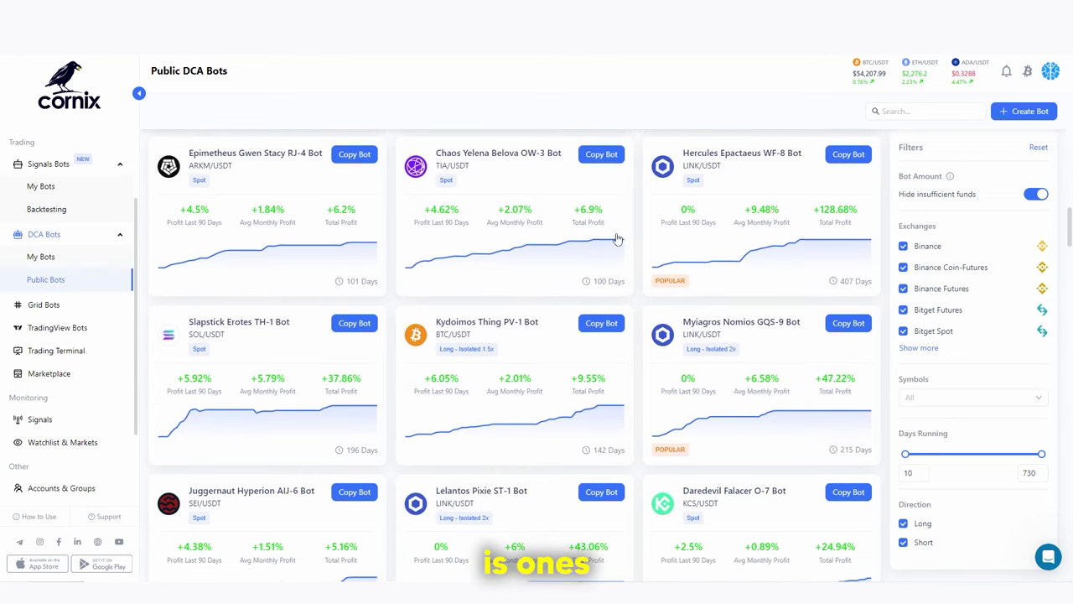
scroll(616, 239, "down", 3)
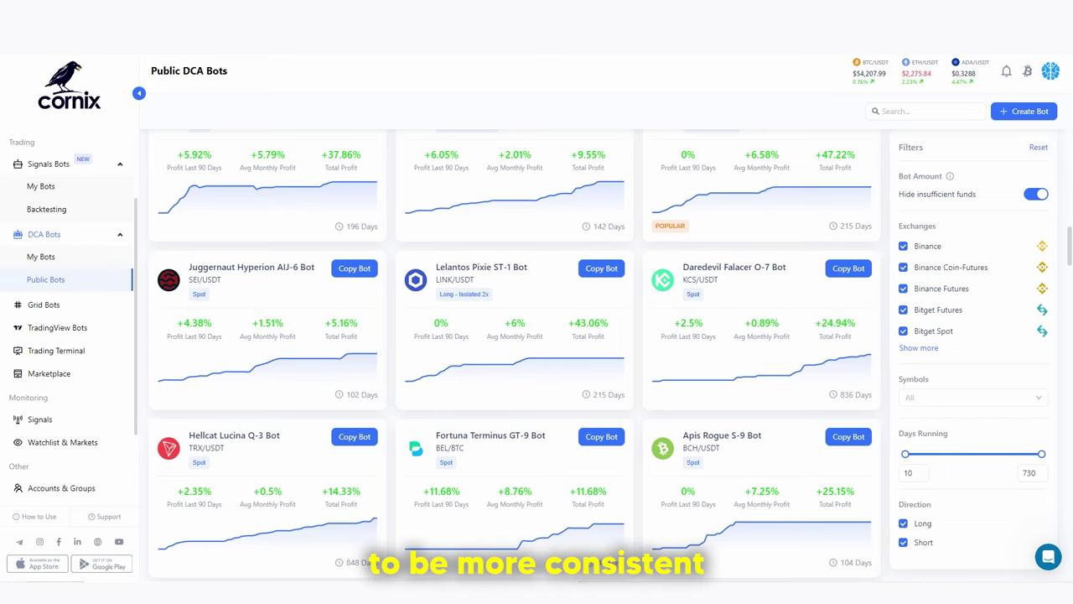
scroll(457, 268, "down", 3)
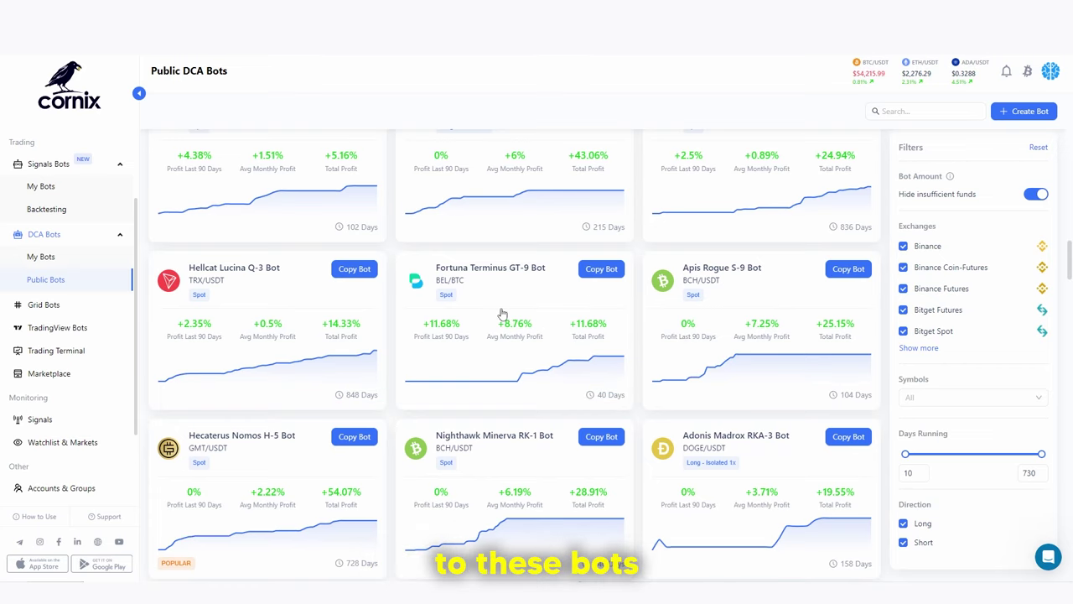
scroll(502, 314, "down", 2)
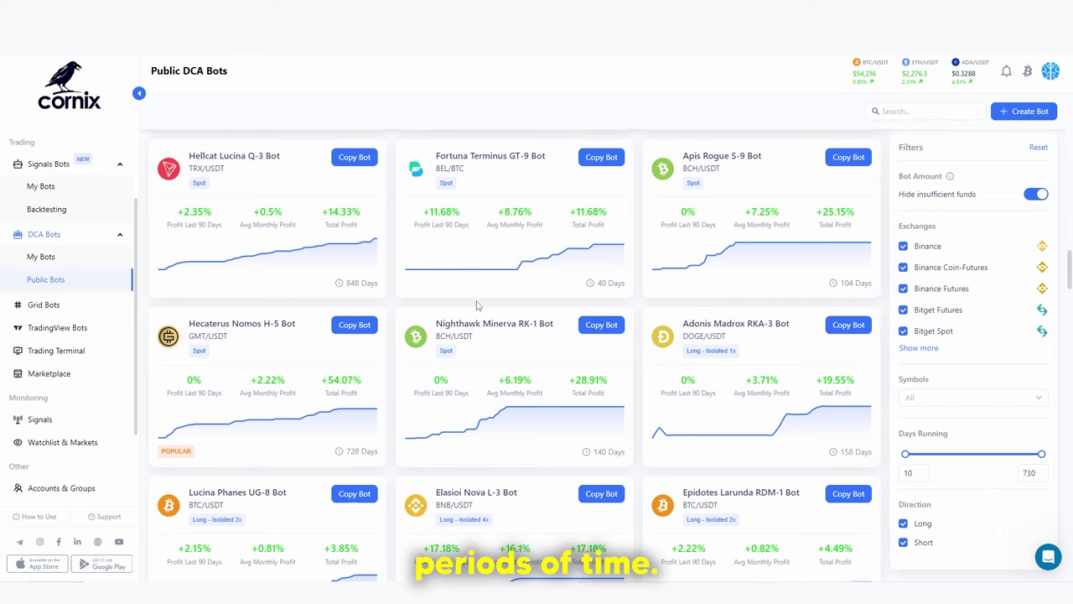
scroll(365, 282, "up", 1)
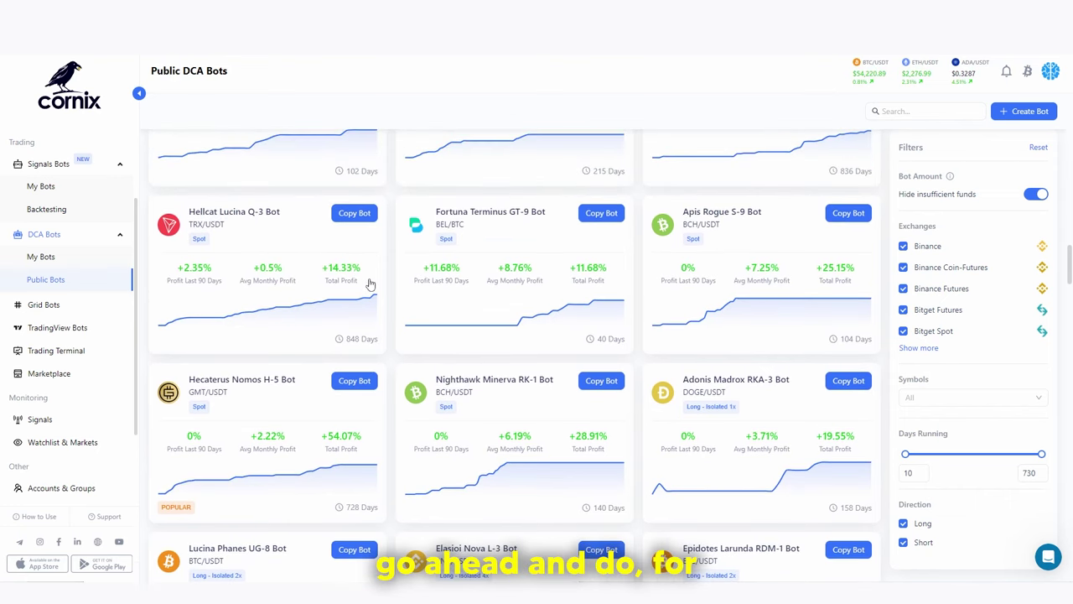
Start copying the Hellcat Lucina Q-3 bot and view its Profit Over Time for three days, one month, three months and one year
left_click(359, 216)
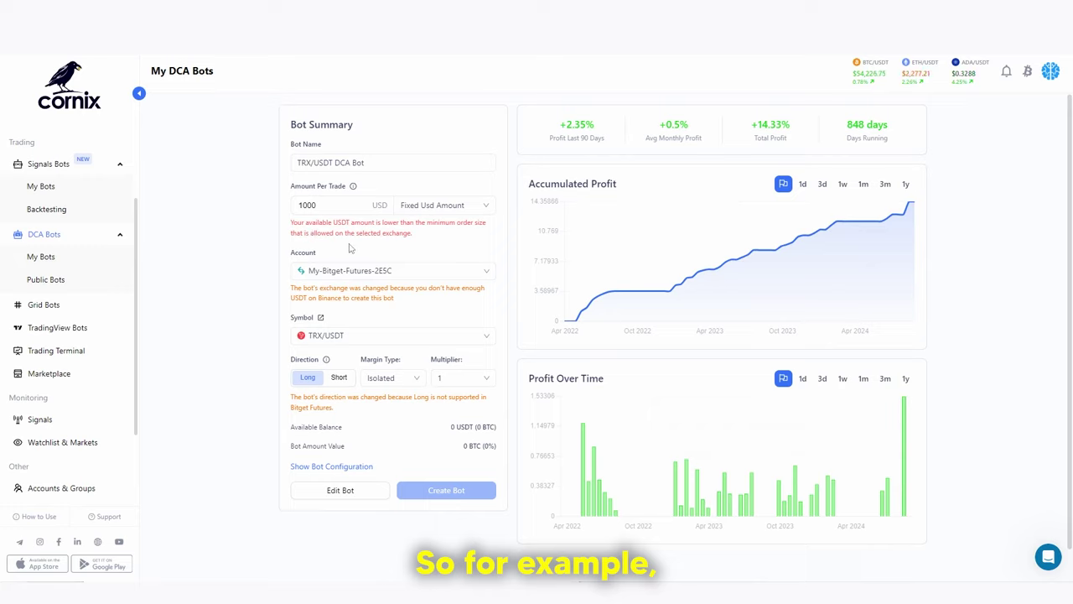
mouse_move(592, 494)
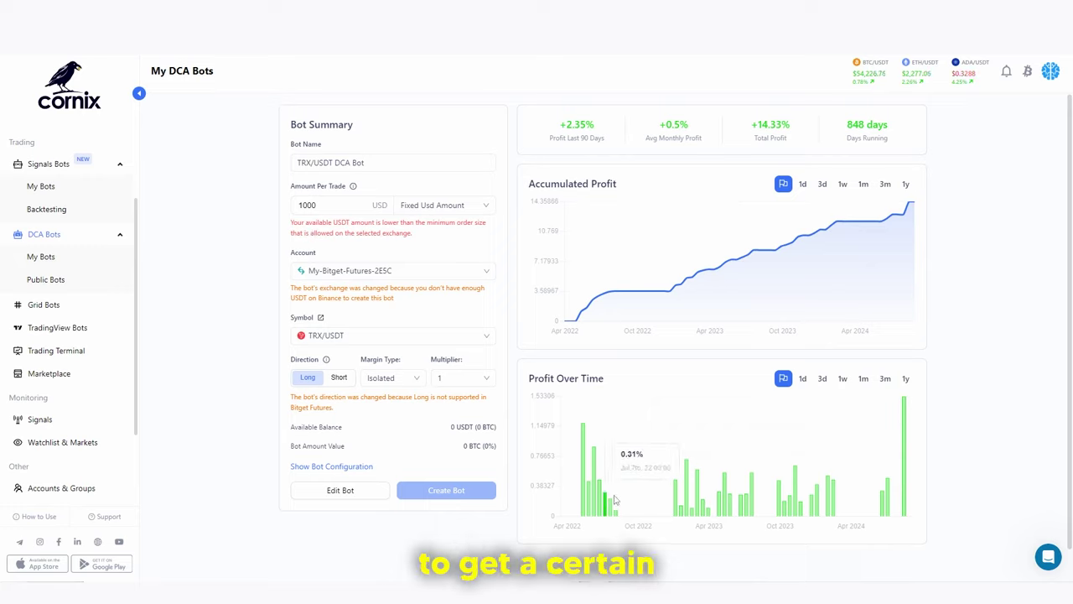
left_click(823, 384)
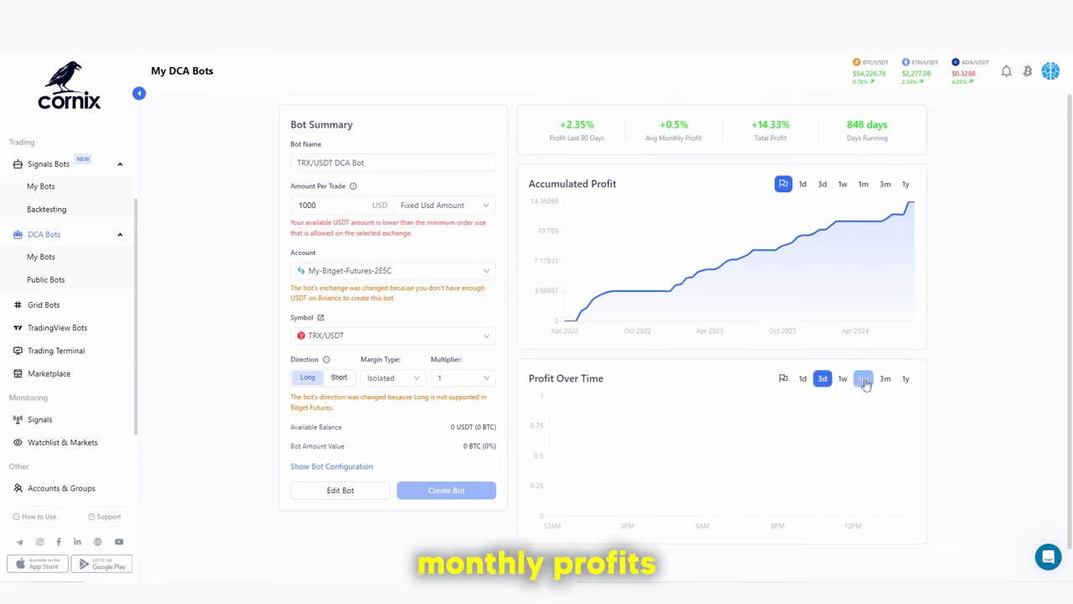
left_click(863, 378)
mouse_move(732, 452)
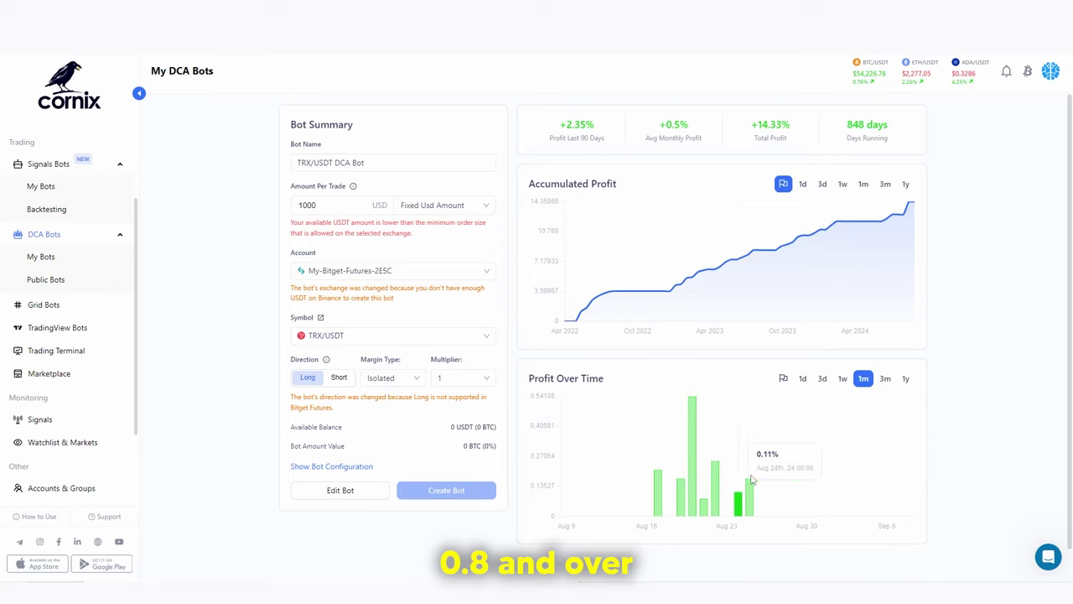
left_click(884, 378)
left_click(902, 378)
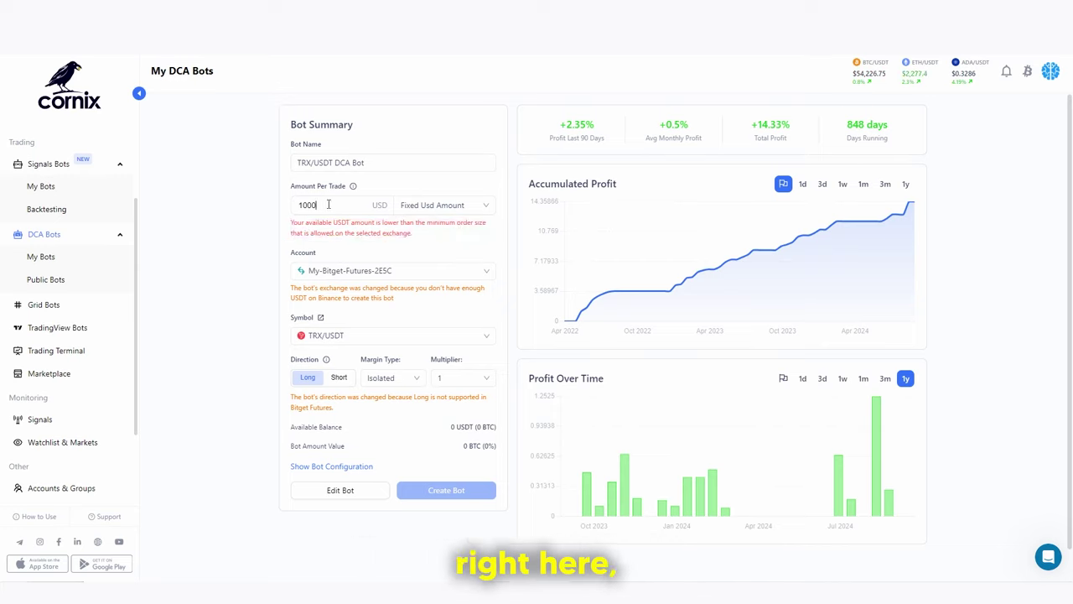
Switch the TRX/USDT DCA bot's account to Bitget Spot and back to Bitget Futures
left_click_drag(328, 205, 272, 206)
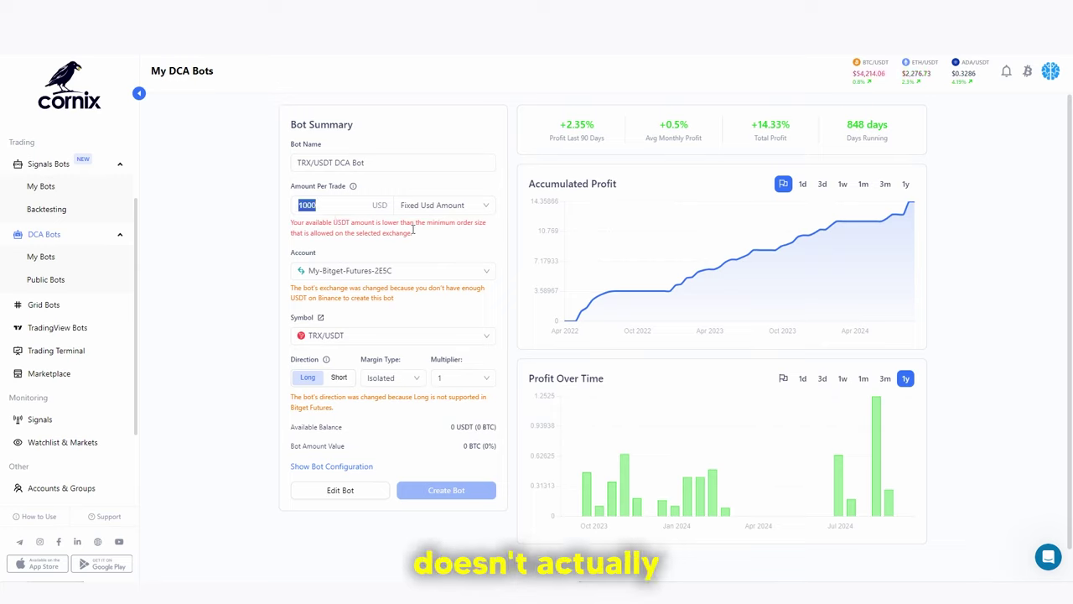
left_click(369, 270)
left_click(347, 311)
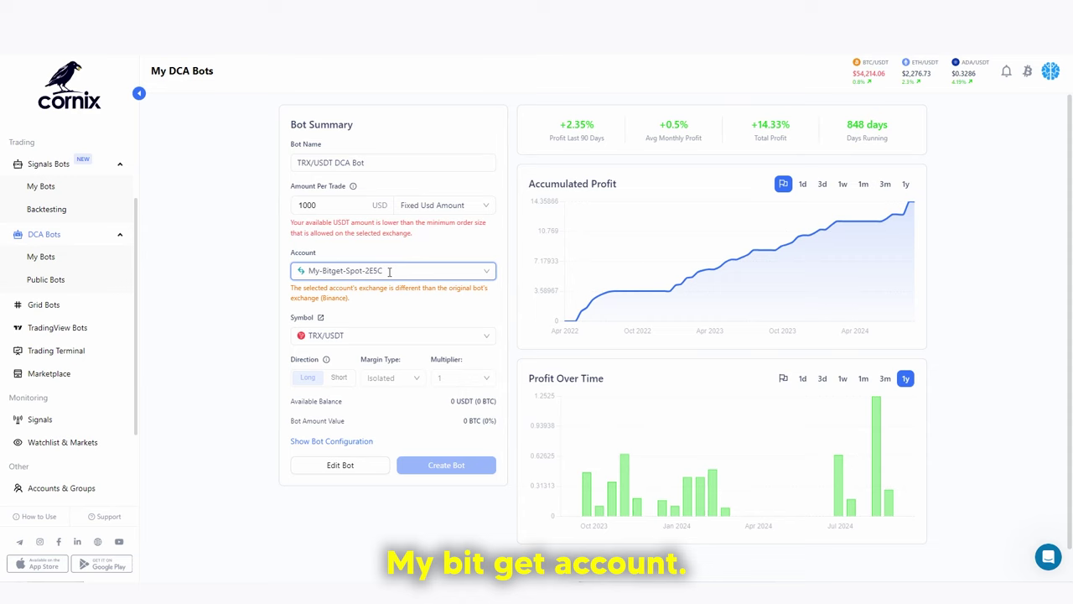
left_click(379, 270)
left_click(382, 291)
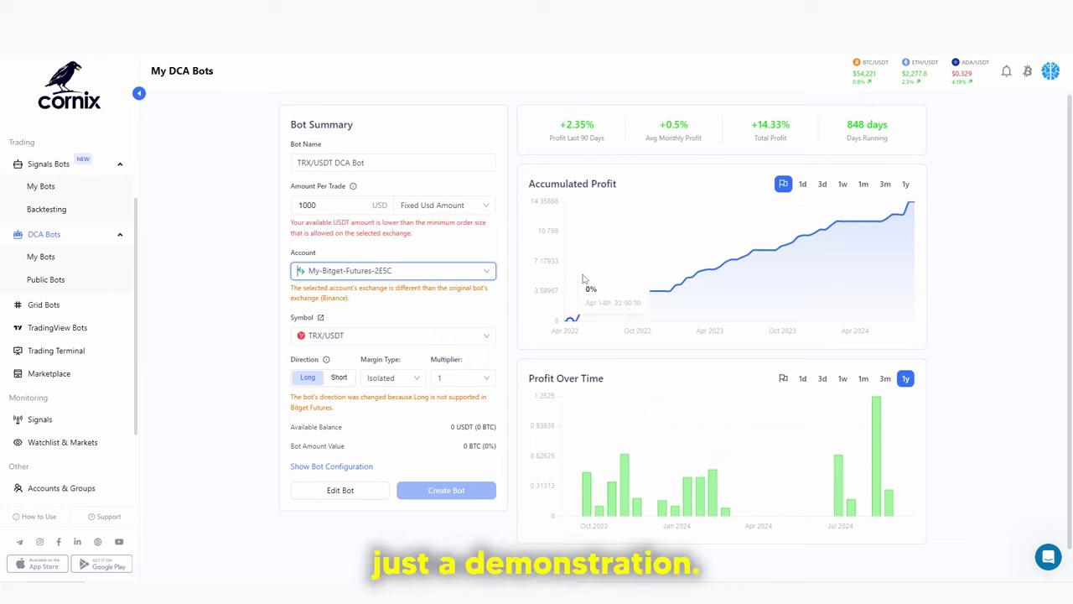
Compare the TRX/USDT bot's Accumulated Profit over three months and one year
left_click(883, 192)
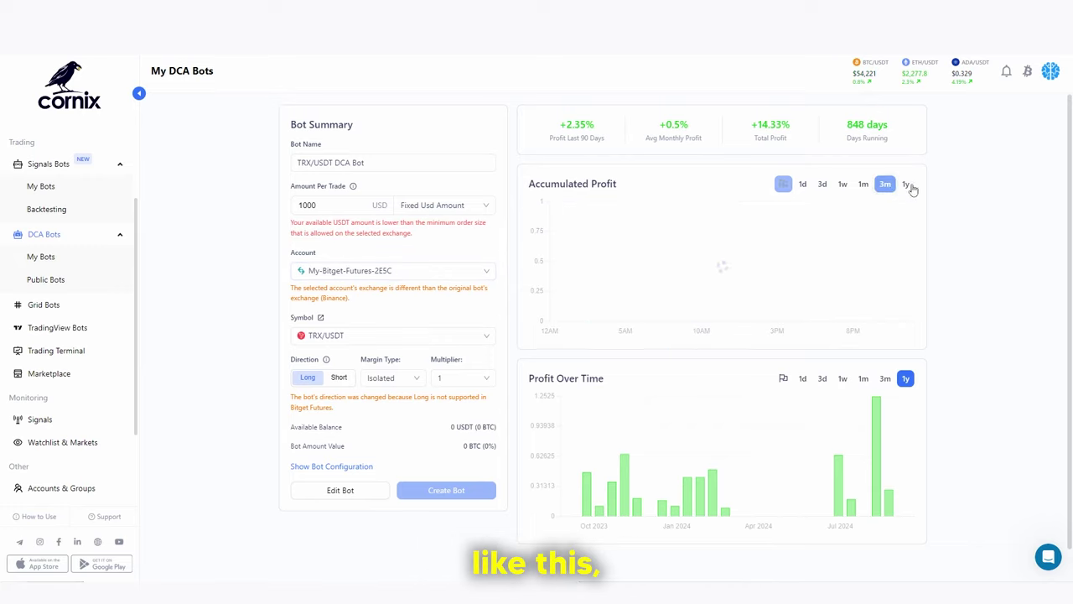
left_click(905, 185)
left_click(886, 184)
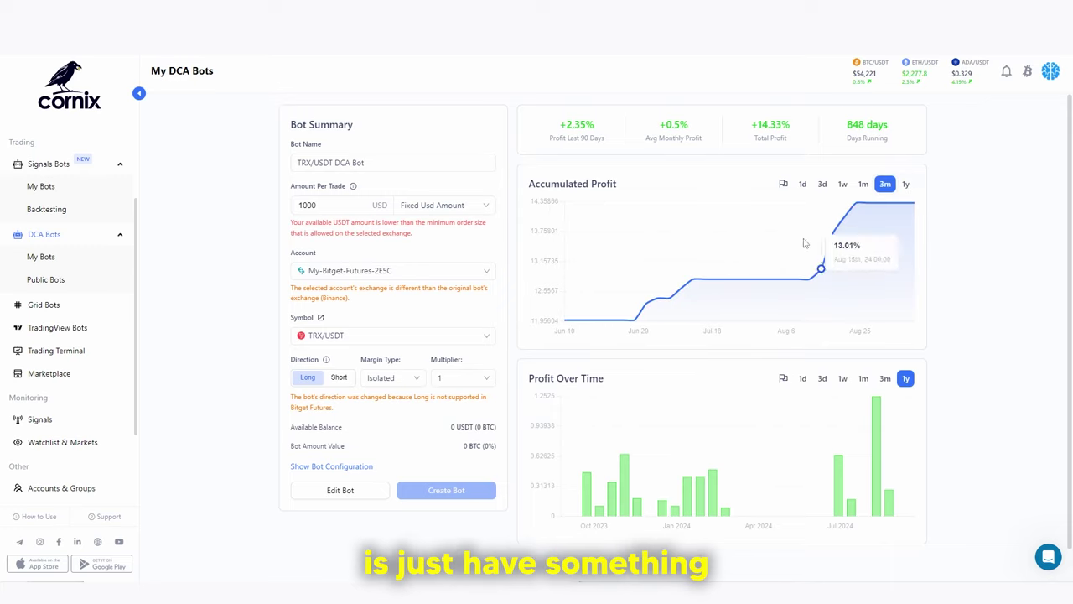
left_click(905, 184)
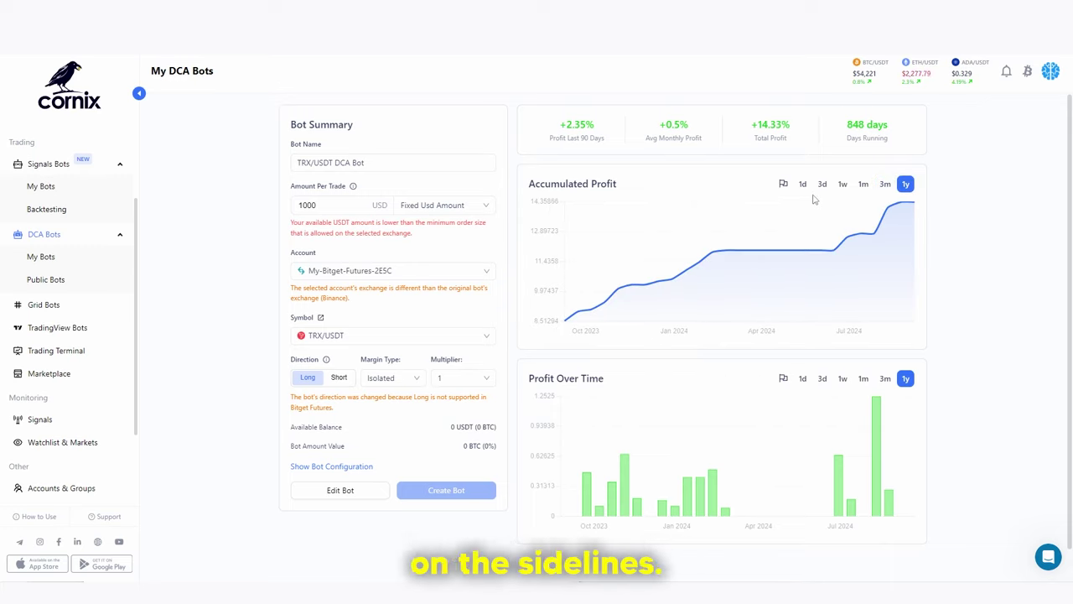
mouse_move(747, 213)
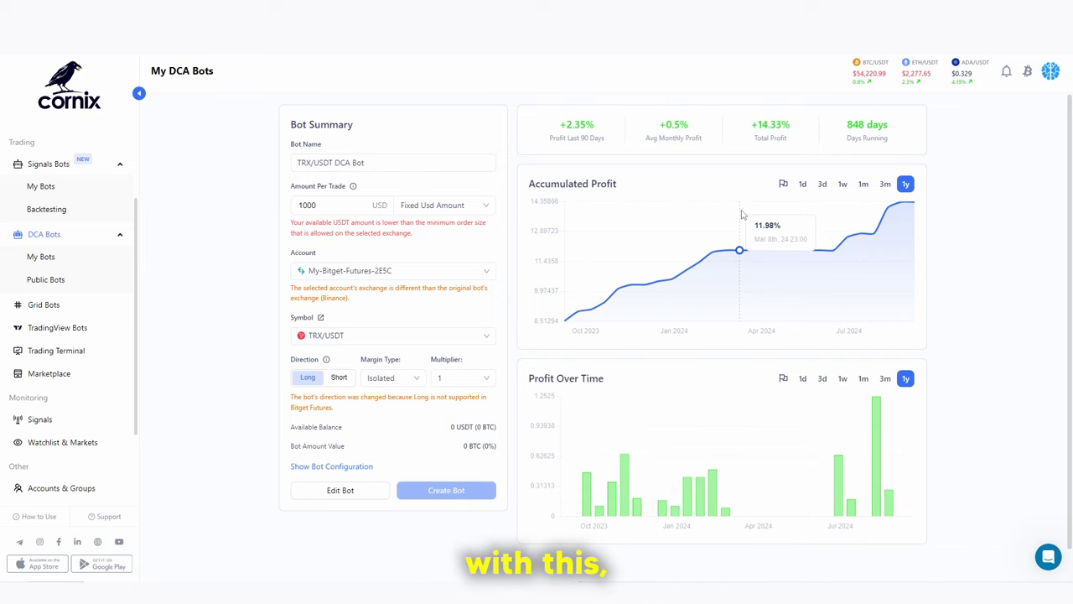
Review the TRX/USDT bot's configuration, including its entry strategy, take-profit distance and stop settings, and close it
left_click(343, 468)
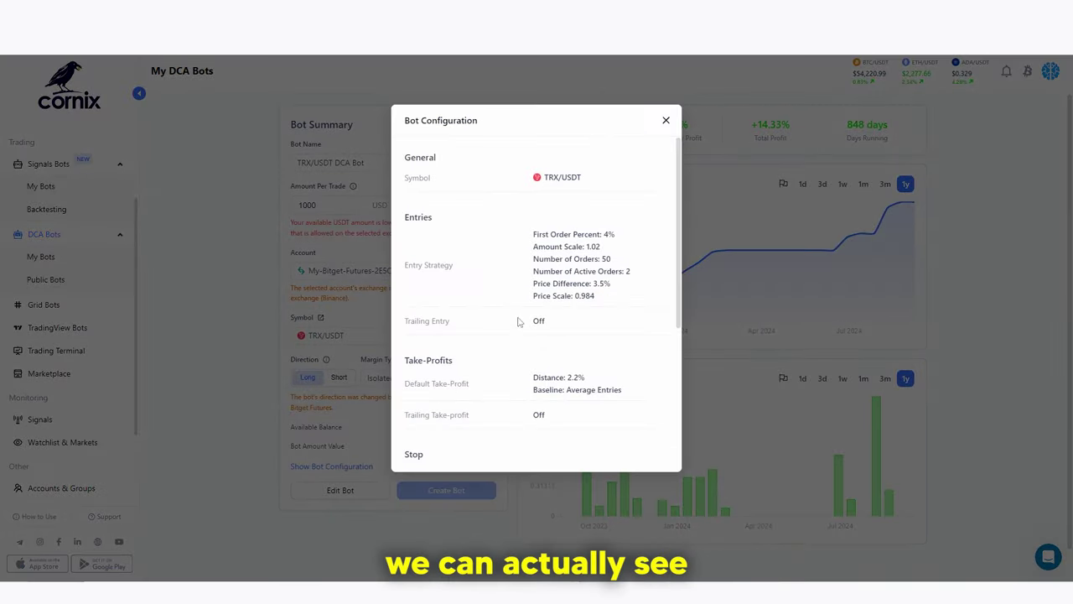
scroll(564, 247, "down", 3)
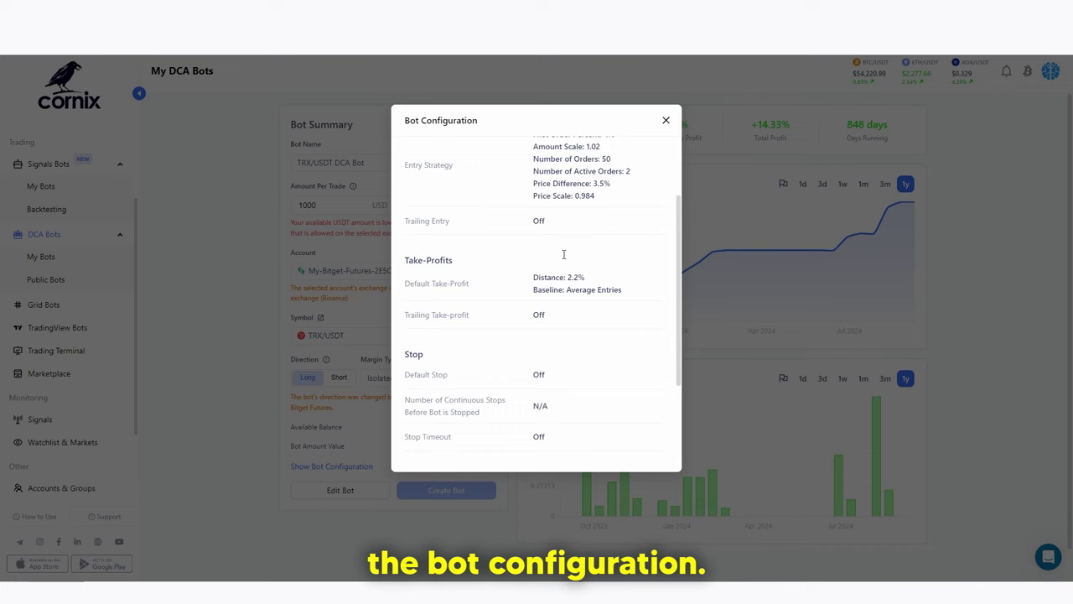
scroll(566, 250, "up", 3)
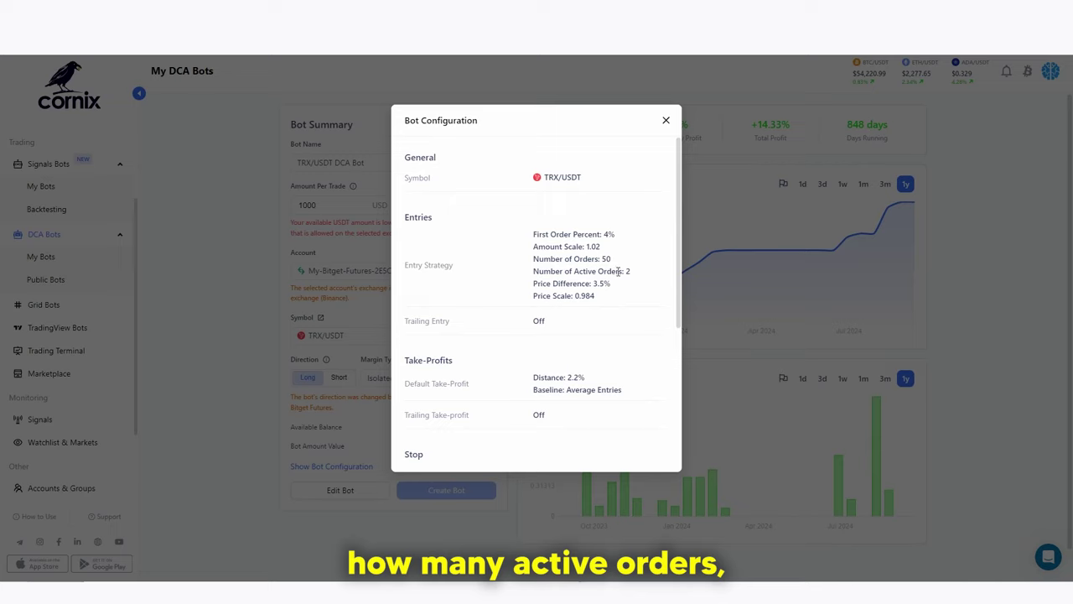
mouse_move(594, 284)
left_mouse_down()
mouse_move(617, 289)
mouse_move(598, 275)
left_mouse_up()
scroll(578, 277, "down", 2)
scroll(577, 266, "down", 3)
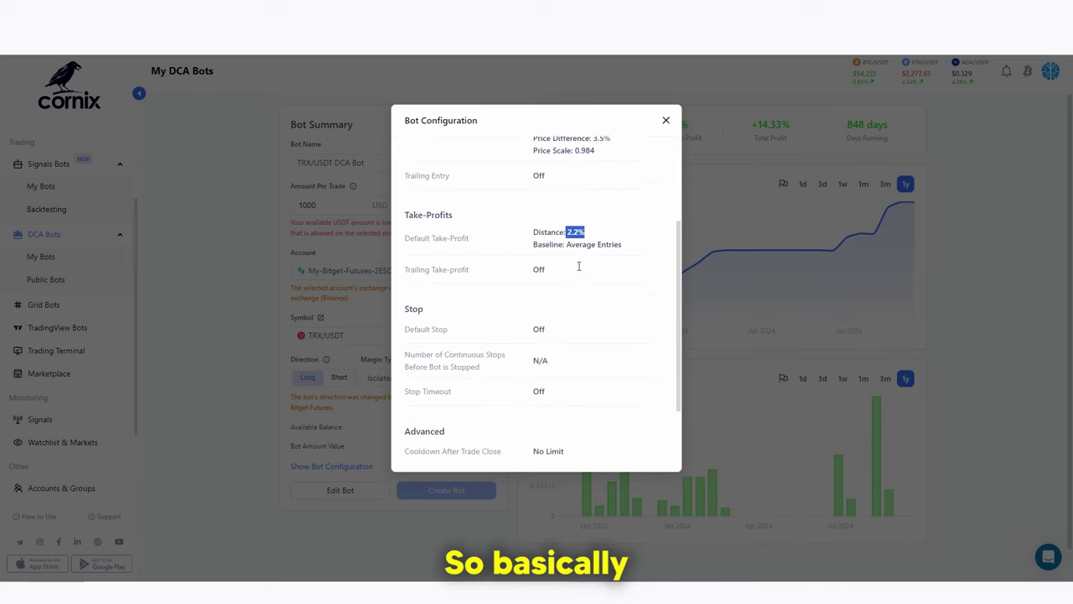
scroll(579, 270, "up", 1)
scroll(578, 270, "up", 1)
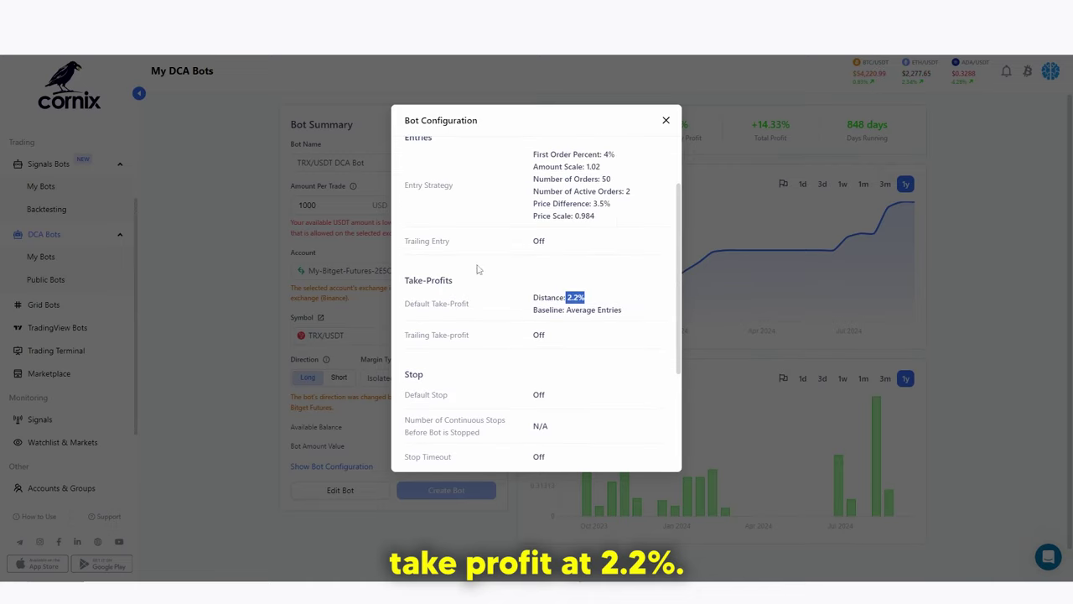
left_click(666, 121)
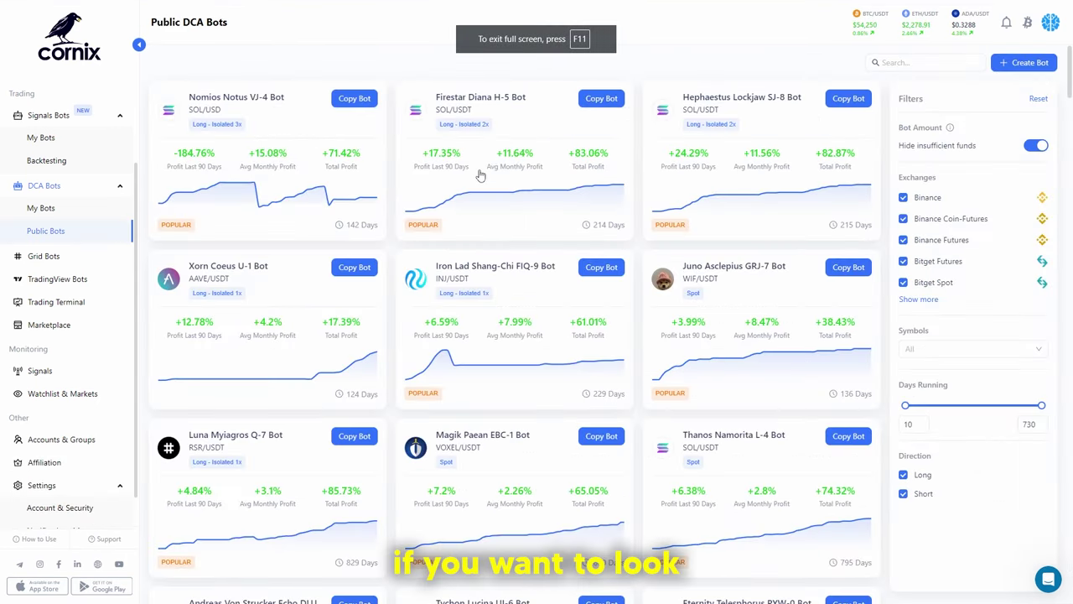
Open the Nomios Notus VJ-4 bot's summary and profit charts from the public DCA bots
left_click(245, 99)
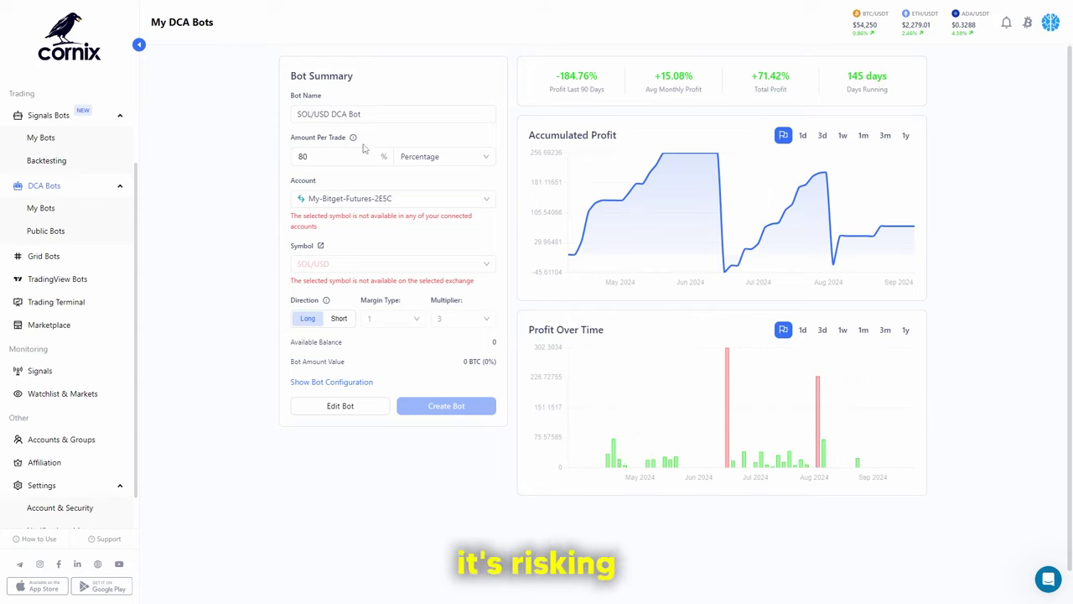
Switch the SOL/USD bot's Amount Per Trade to Fixed Usd Amount and back to Percentage
mouse_move(354, 141)
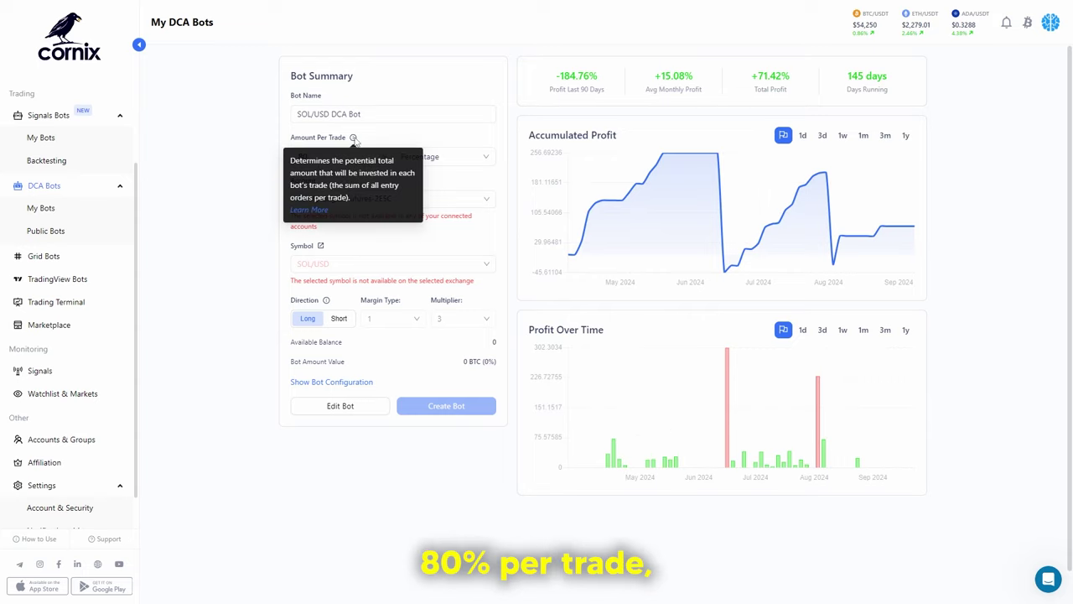
left_click(462, 155)
left_click(436, 179)
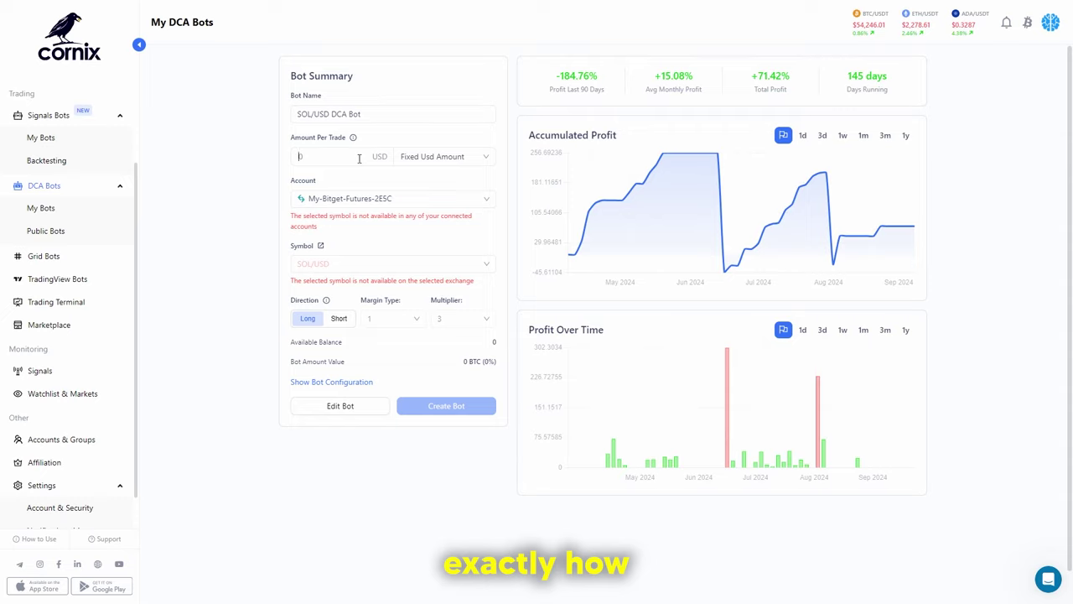
left_click(422, 164)
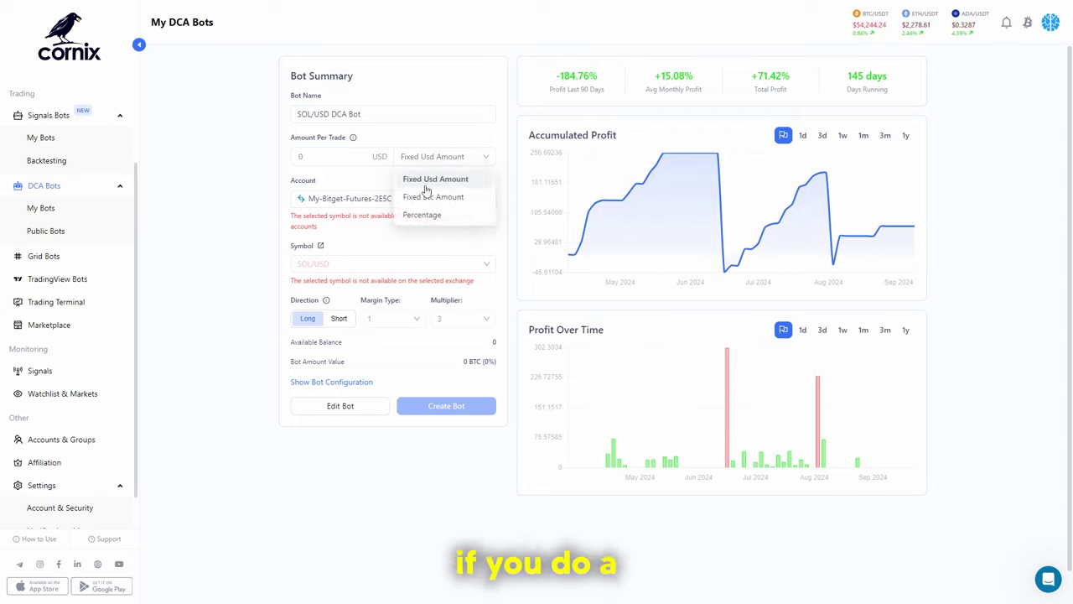
left_click(423, 216)
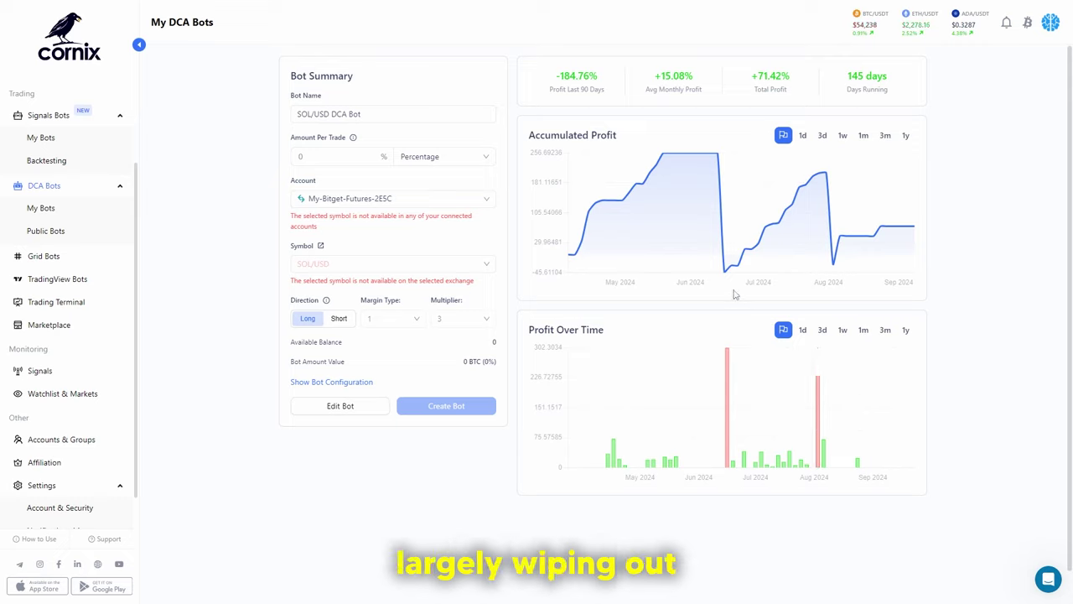
Compare the SOL/USD bot's Accumulated Profit over one month and one year, and review its profit for the last 90 days
left_click(863, 135)
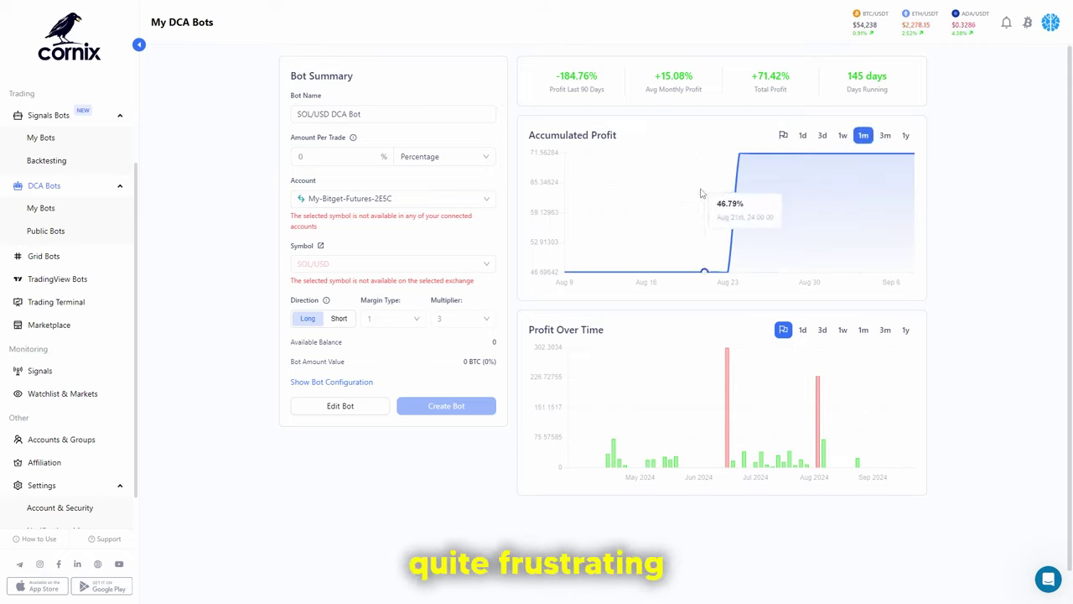
left_click(905, 135)
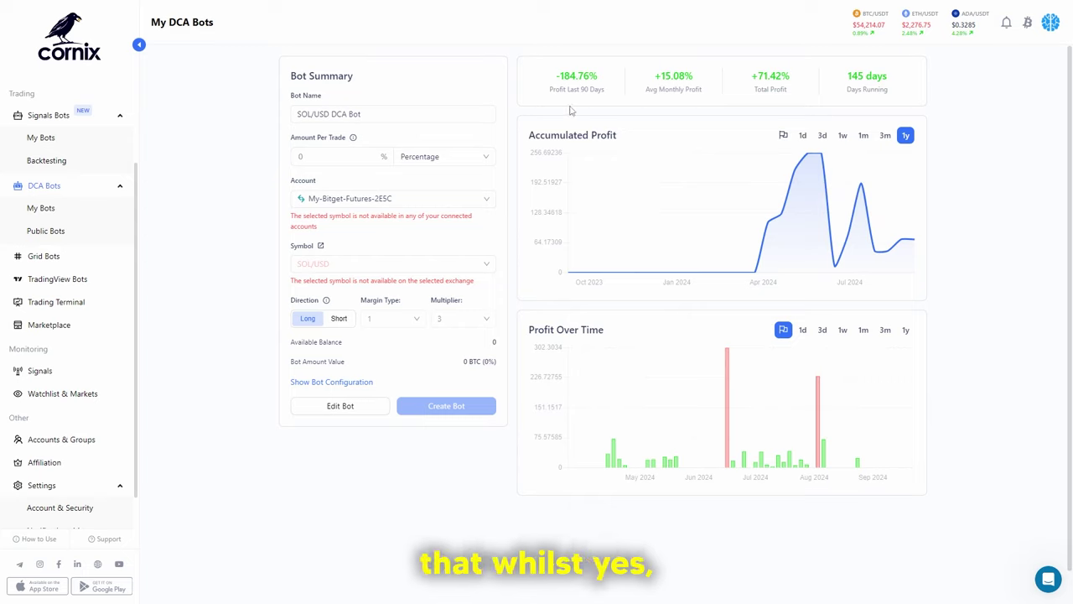
left_click_drag(542, 65, 613, 98)
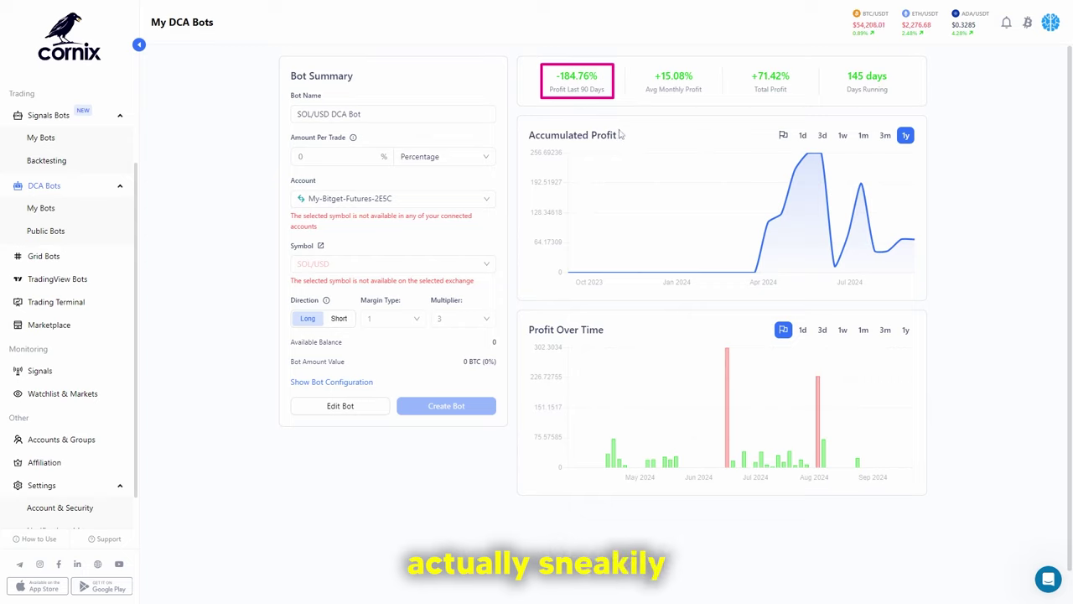
left_click_drag(636, 136, 613, 108)
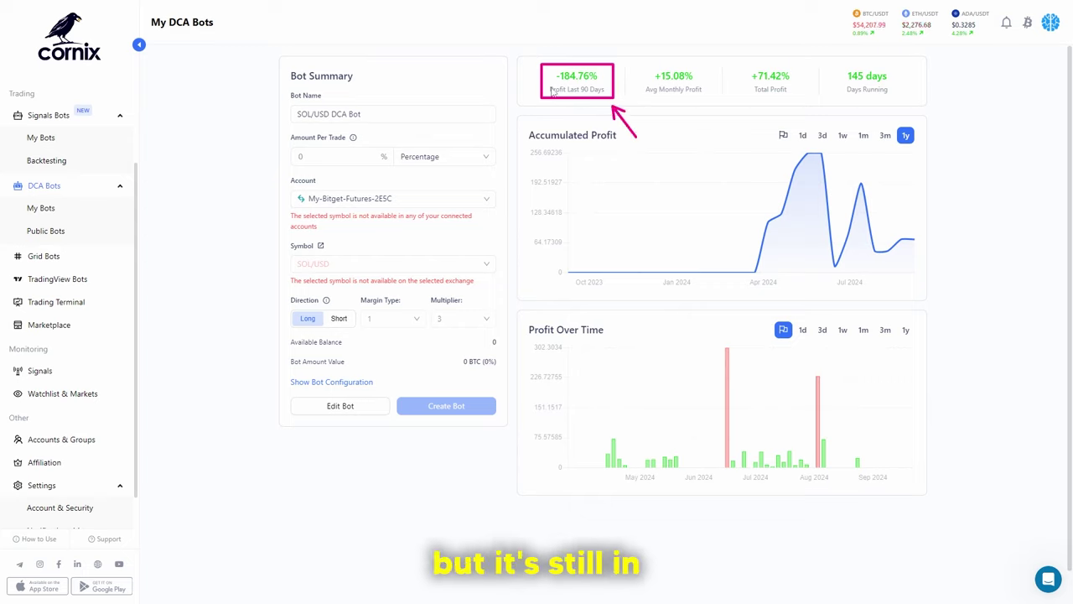
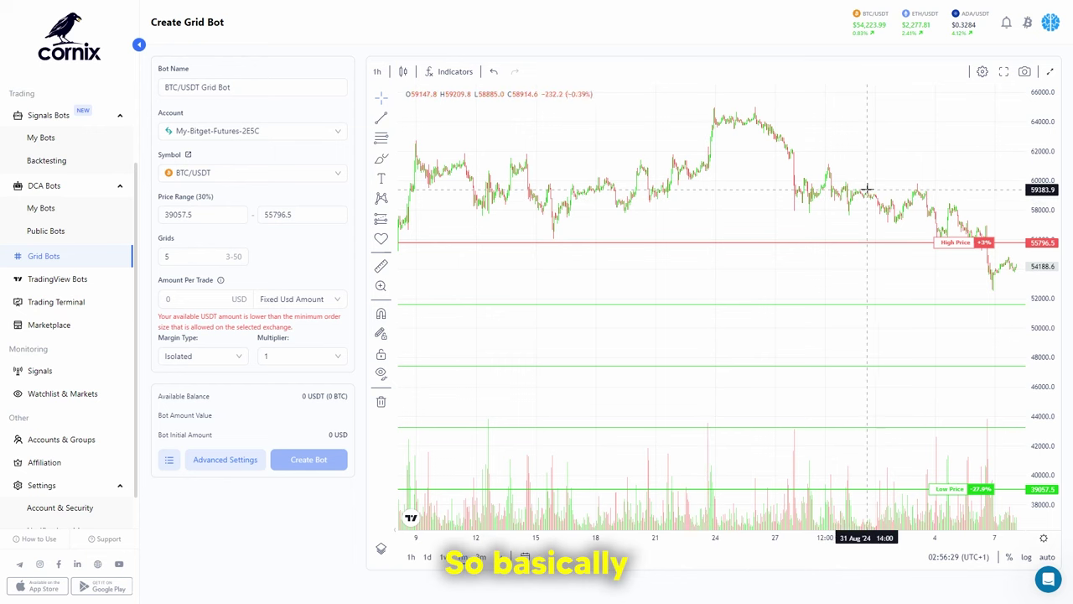
Set the BTC/USDT grid bot's number of grids to 10 and inspect the grid lines against the price chart
left_click_drag(852, 199, 810, 198)
scroll(688, 223, "down", 3)
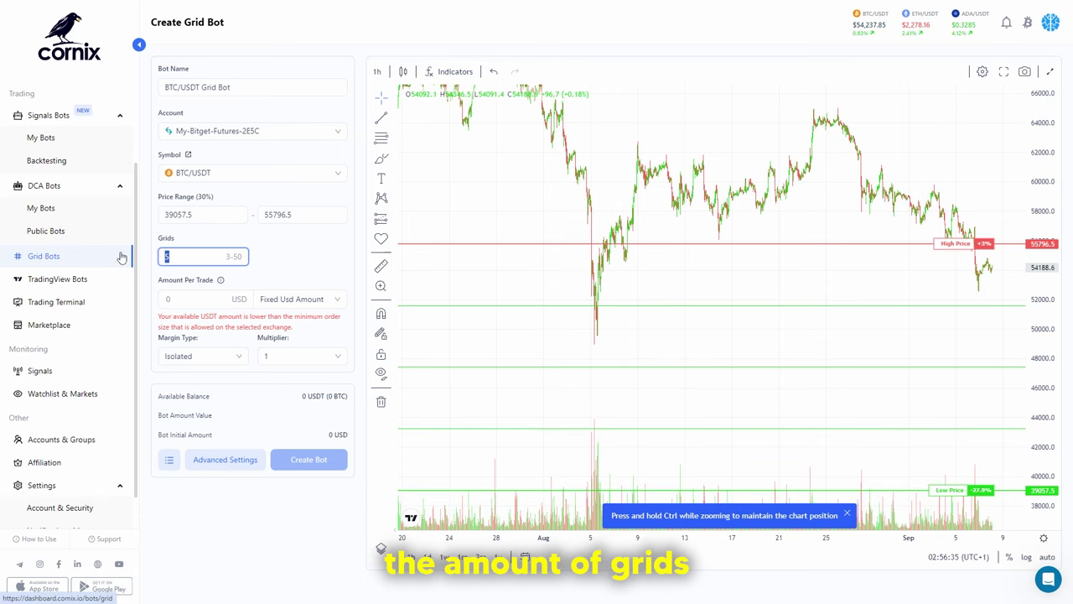
type("10")
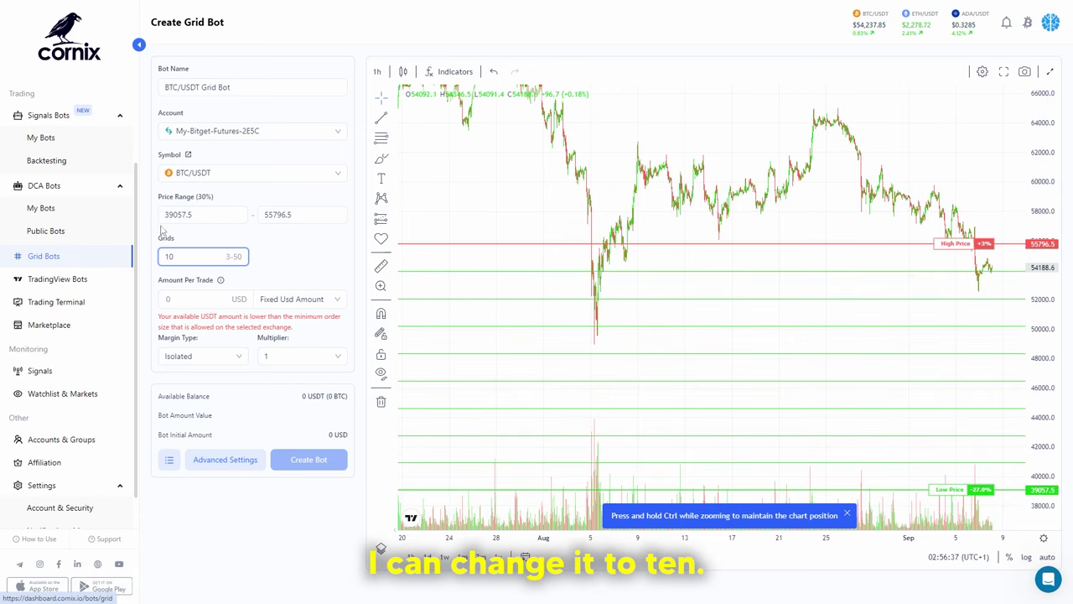
scroll(713, 316, "up", 2)
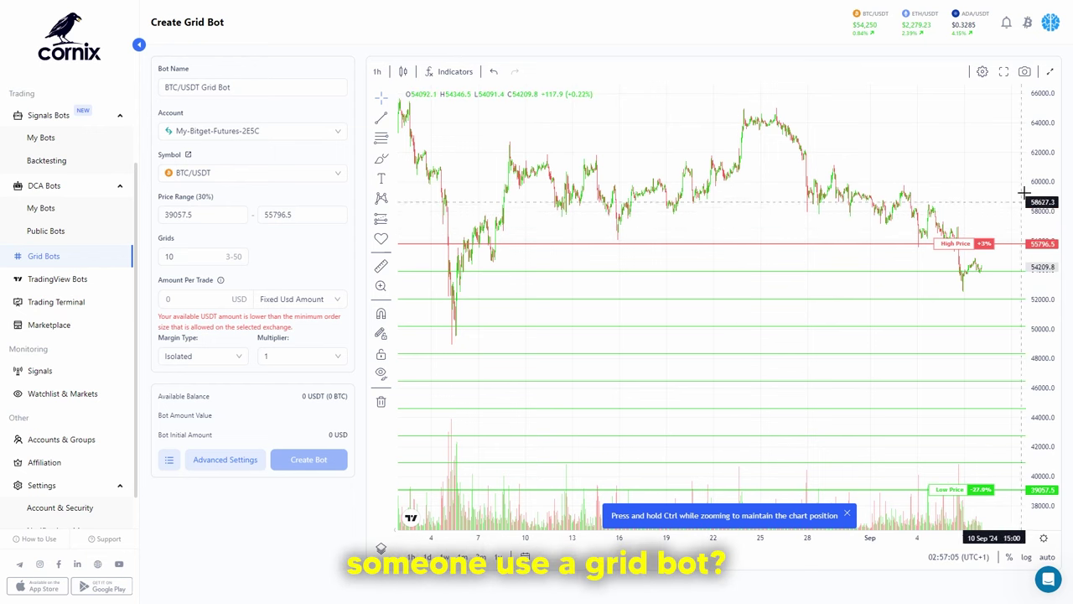
left_click_drag(1042, 201, 1043, 264)
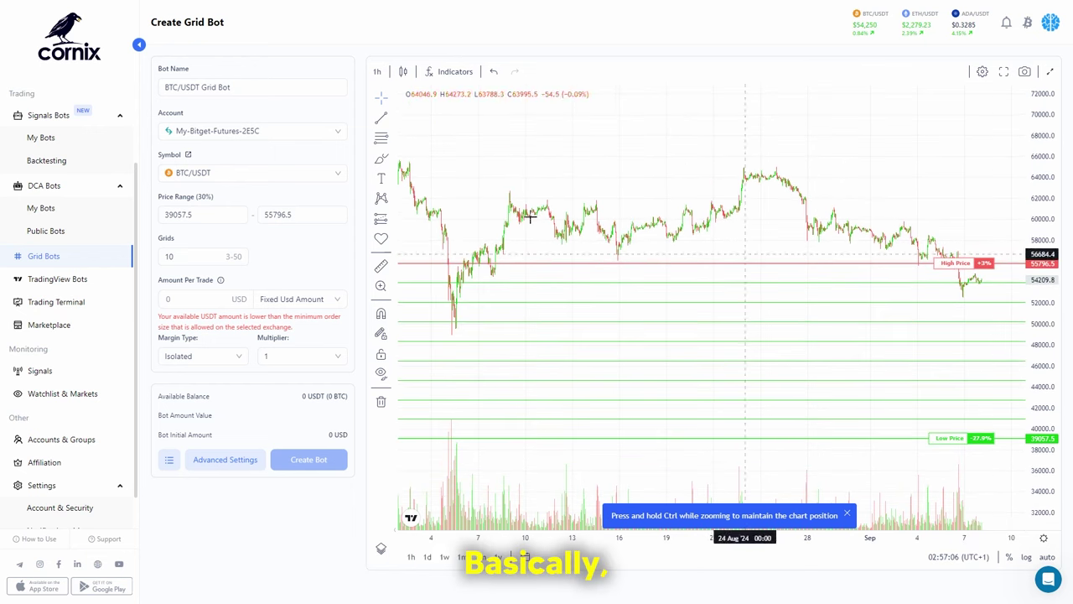
Change the grid bot's symbol to TIA/USDT and view its recent price action against the grid range
left_click(266, 171)
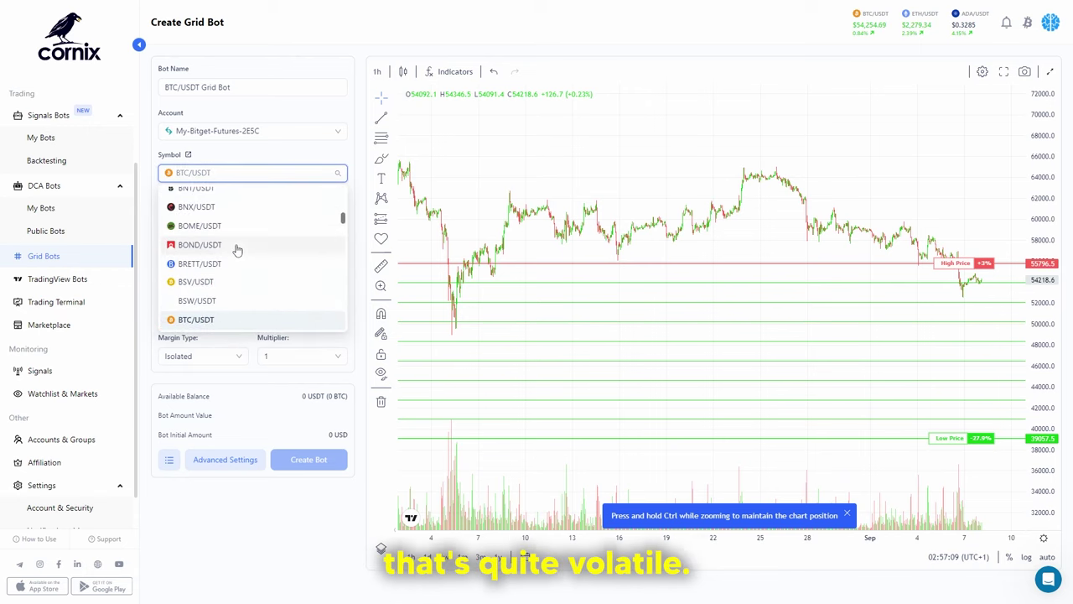
type("TIA")
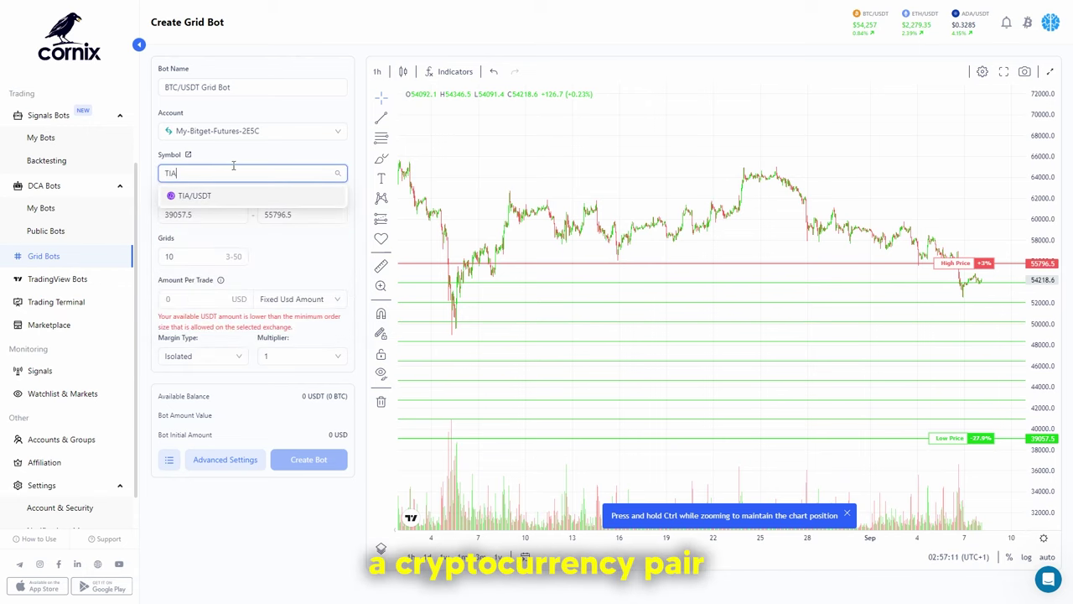
left_click(215, 199)
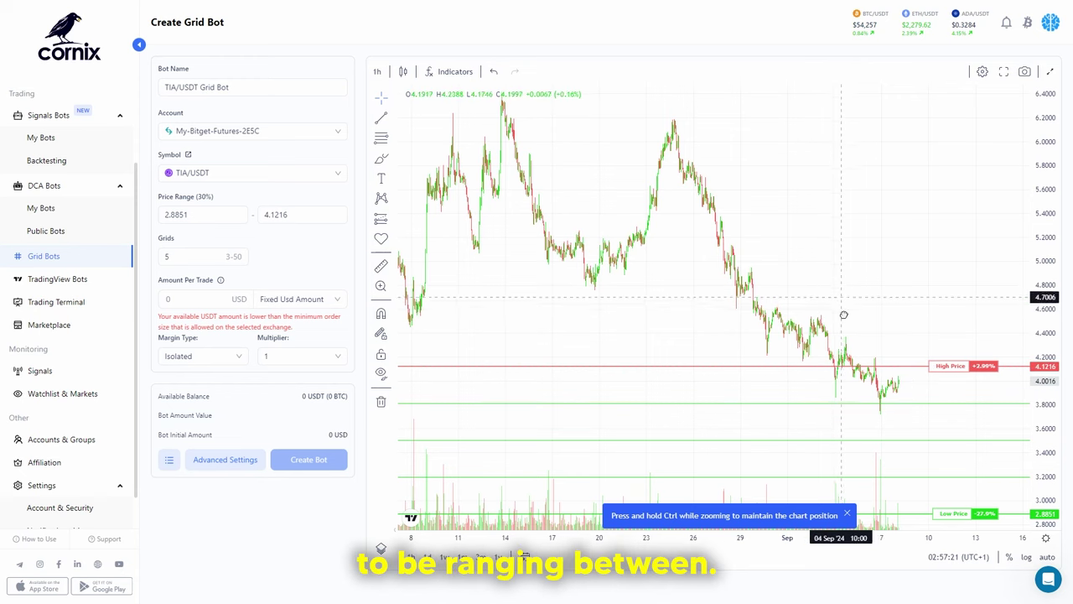
mouse_move(844, 314)
left_mouse_down()
mouse_move(846, 338)
mouse_move(808, 294)
left_mouse_up()
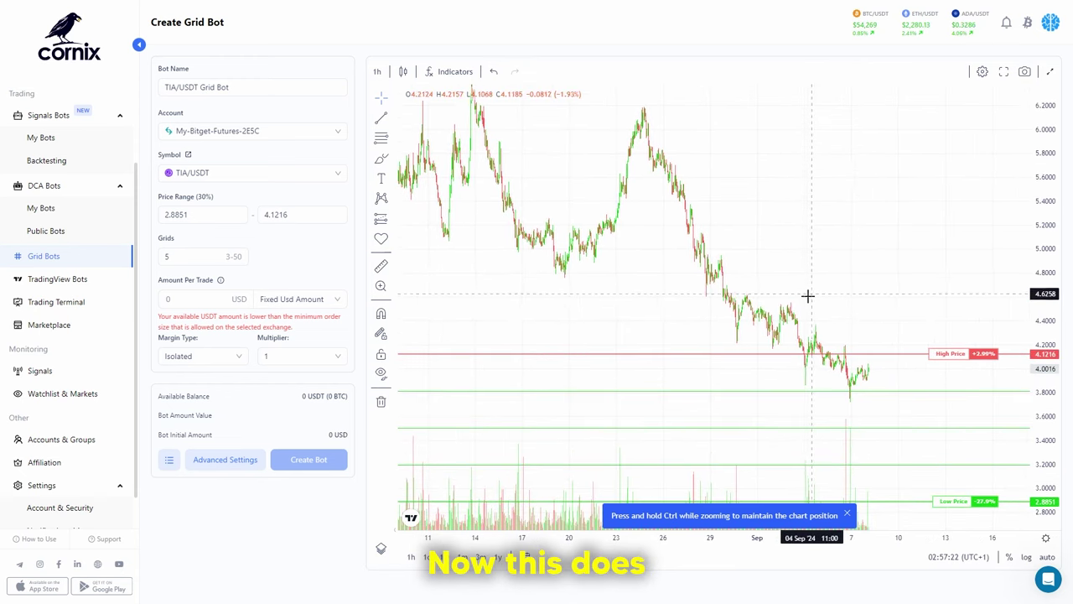
left_click(381, 118)
left_click(654, 266)
left_click(826, 364)
key("Delete")
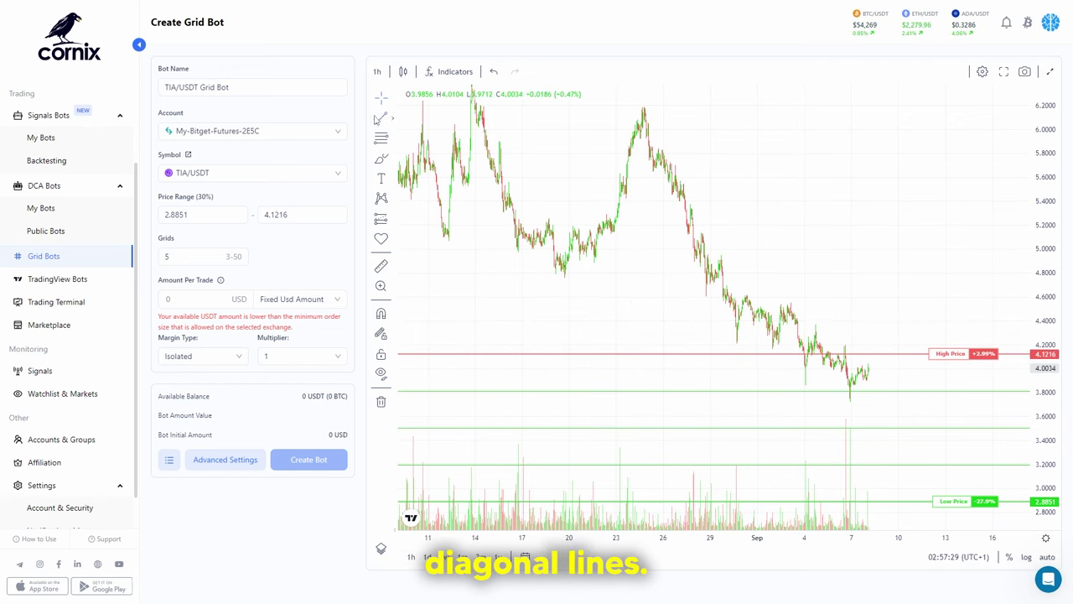
Draw two descending trend lines below the lows and along the highs of the TIA/USDT price from 29 Aug to 10 Sep
left_click_drag(715, 333, 900, 426)
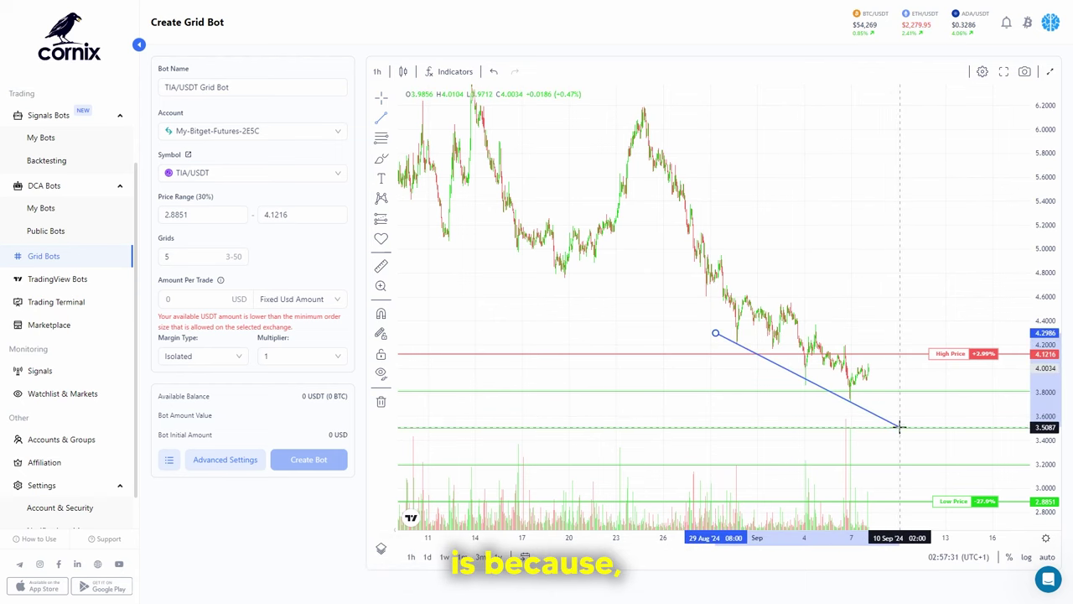
mouse_move(718, 271)
left_mouse_down()
mouse_move(889, 345)
mouse_move(898, 383)
left_mouse_up()
scroll(813, 375, "up", 3)
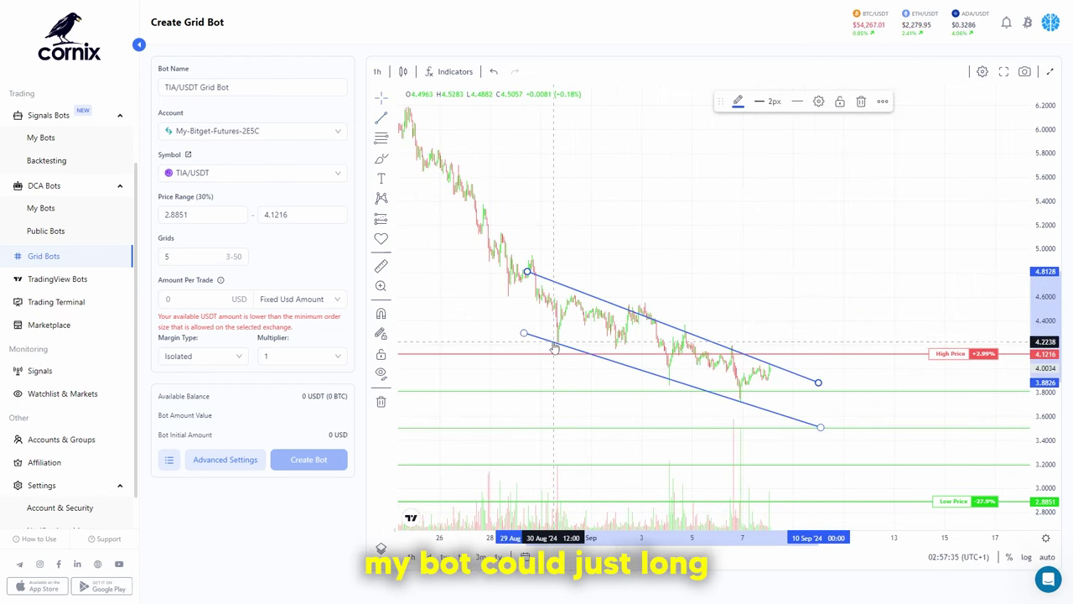
left_click(803, 379)
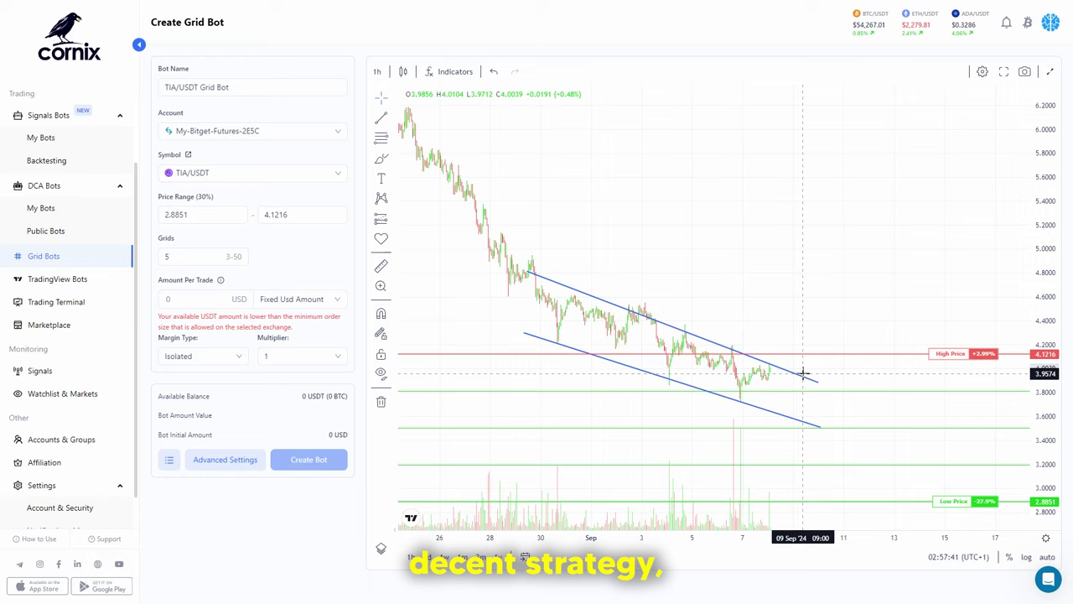
Delete both descending trend lines from the TIA/USDT chart
left_click(805, 375)
key("Delete")
left_click(783, 412)
key("Delete")
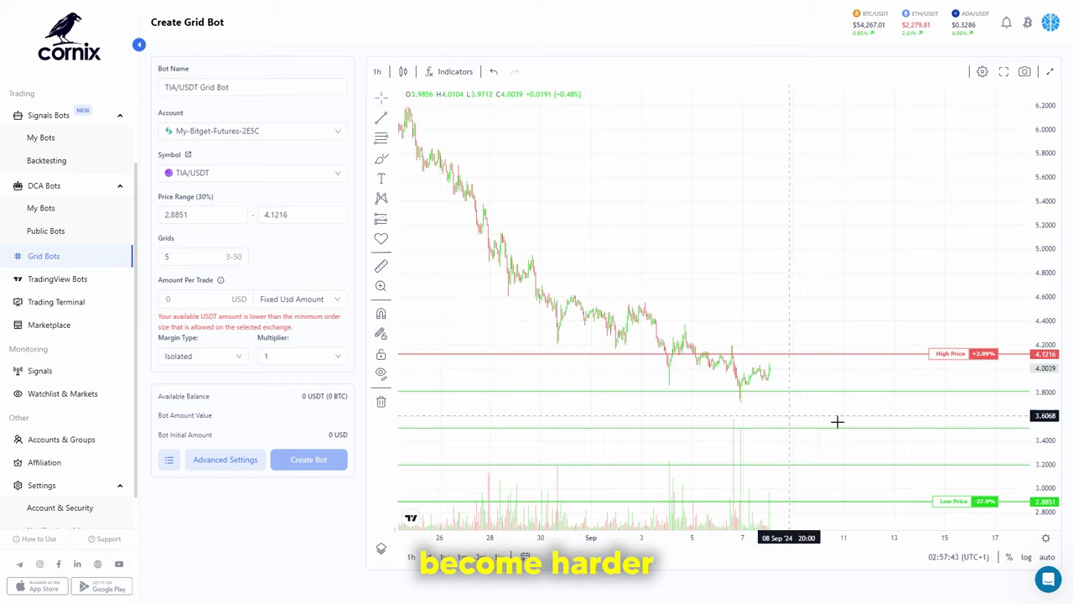
Examine the TIA/USDT price history from July to September for trending and sideways phases
scroll(757, 366, "down", 5)
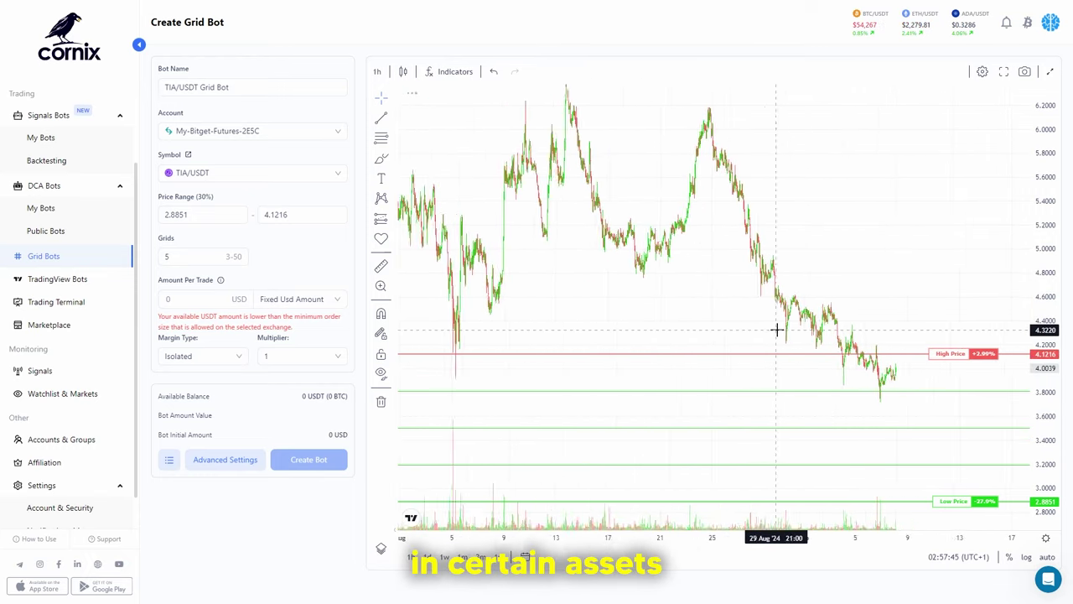
scroll(776, 330, "up", 5)
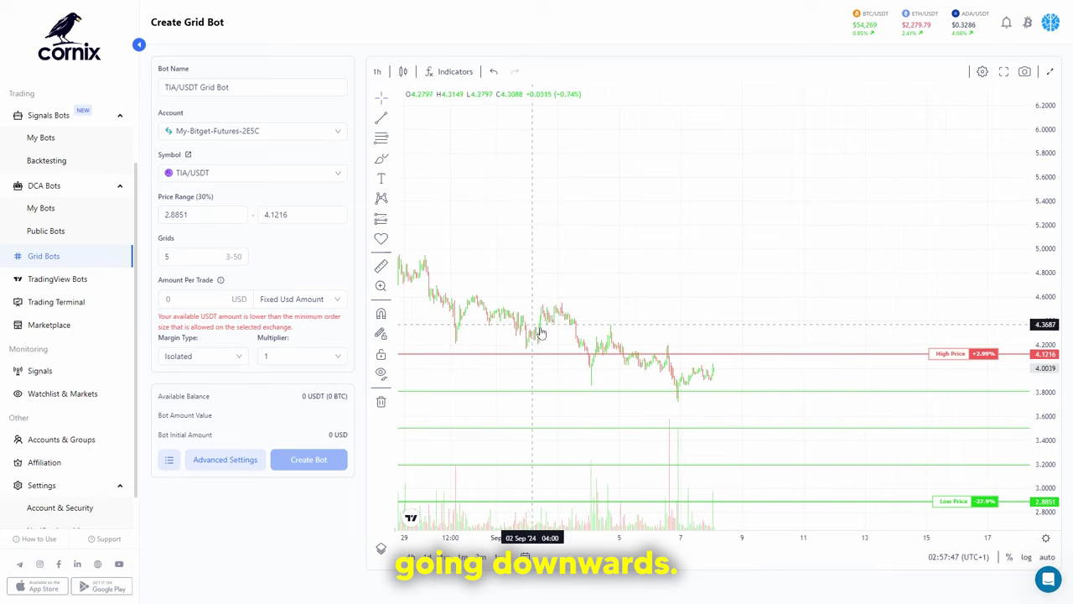
scroll(540, 334, "down", 3)
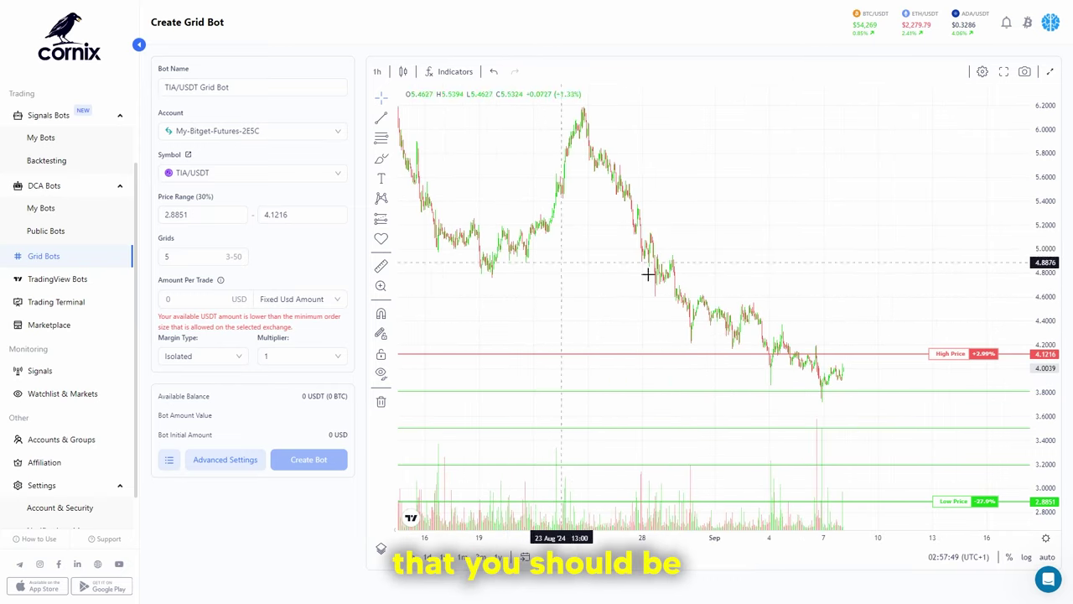
scroll(623, 271, "down", 2)
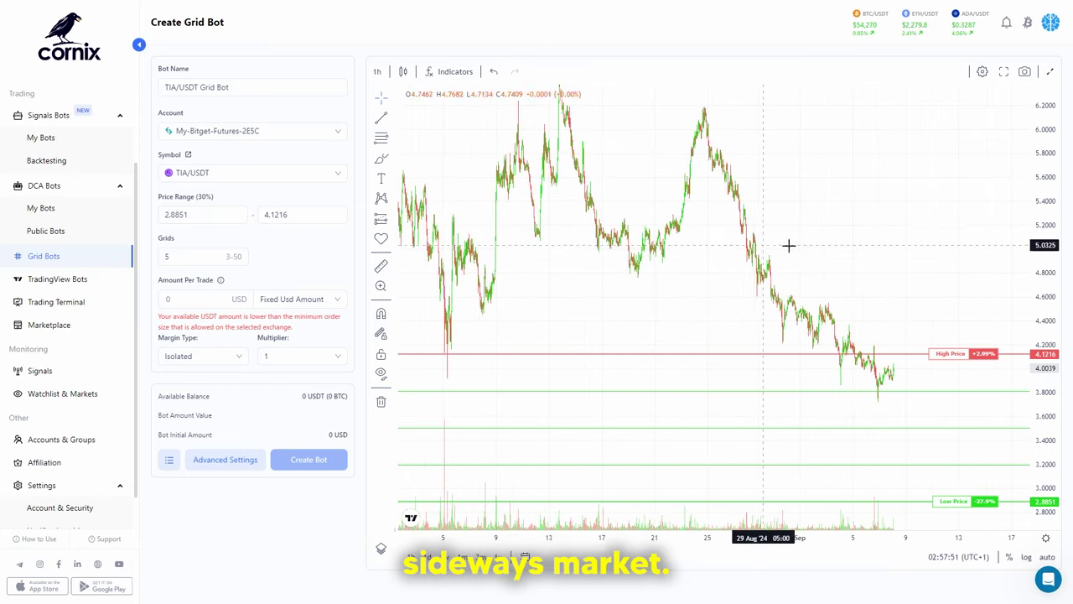
left_click_drag(581, 244, 719, 300)
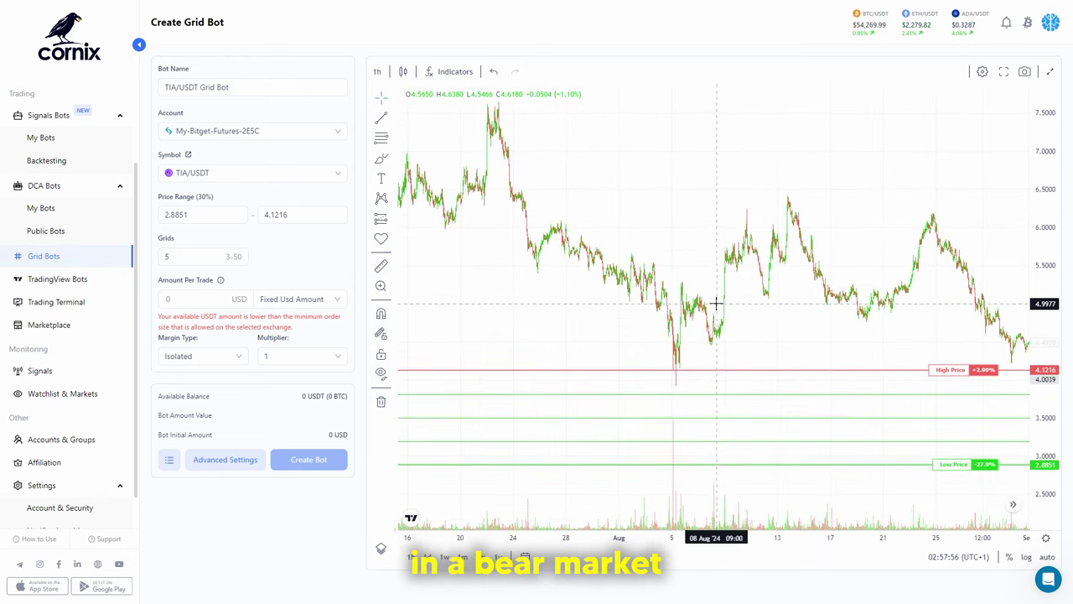
left_click_drag(877, 312, 737, 309)
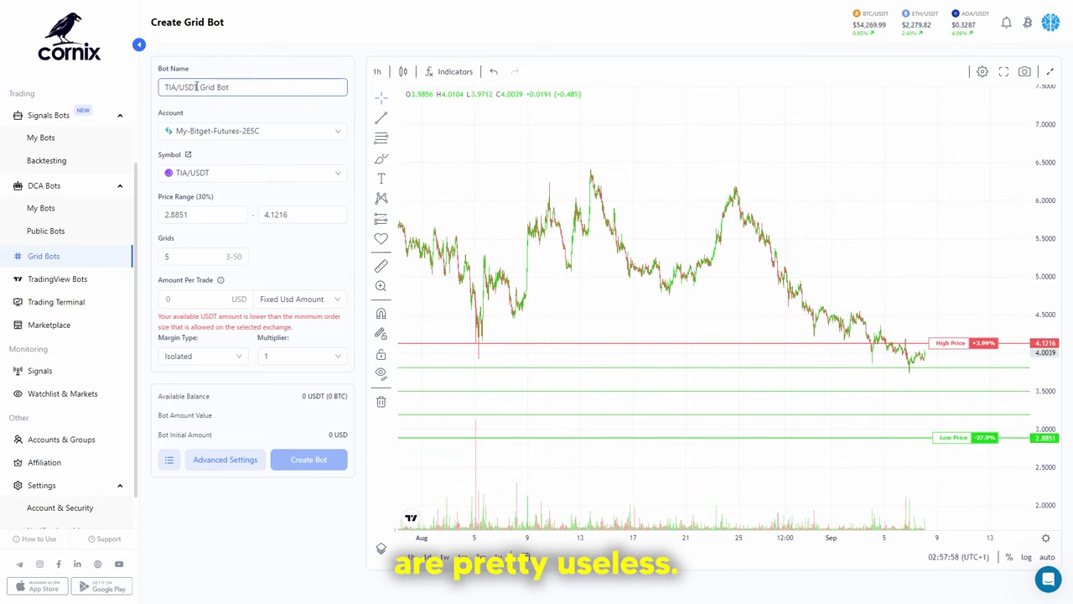
Change the grid bot's symbol to BTC/USDT
left_click(252, 172)
type("BTC")
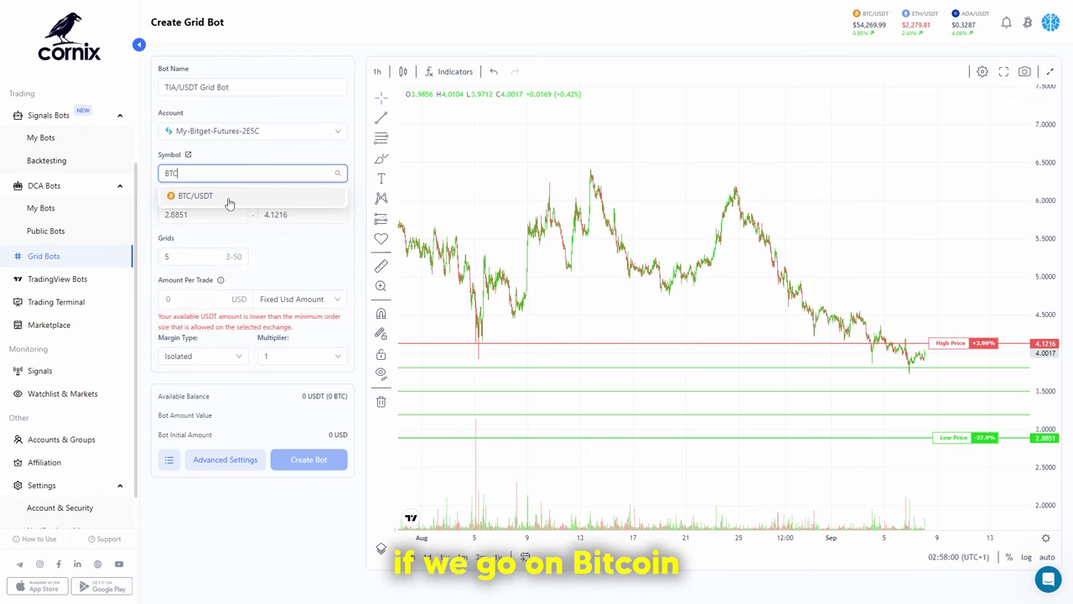
left_click(229, 198)
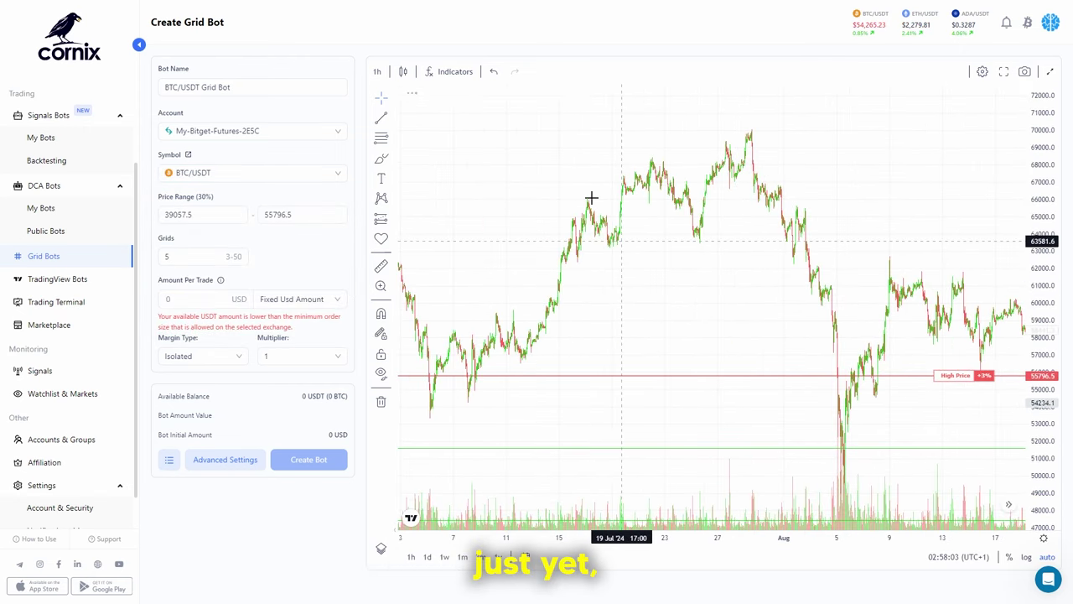
Set the BTC/USDT chart interval to 8 hours and examine the price history back to February 2024
left_click(376, 71)
left_click(411, 292)
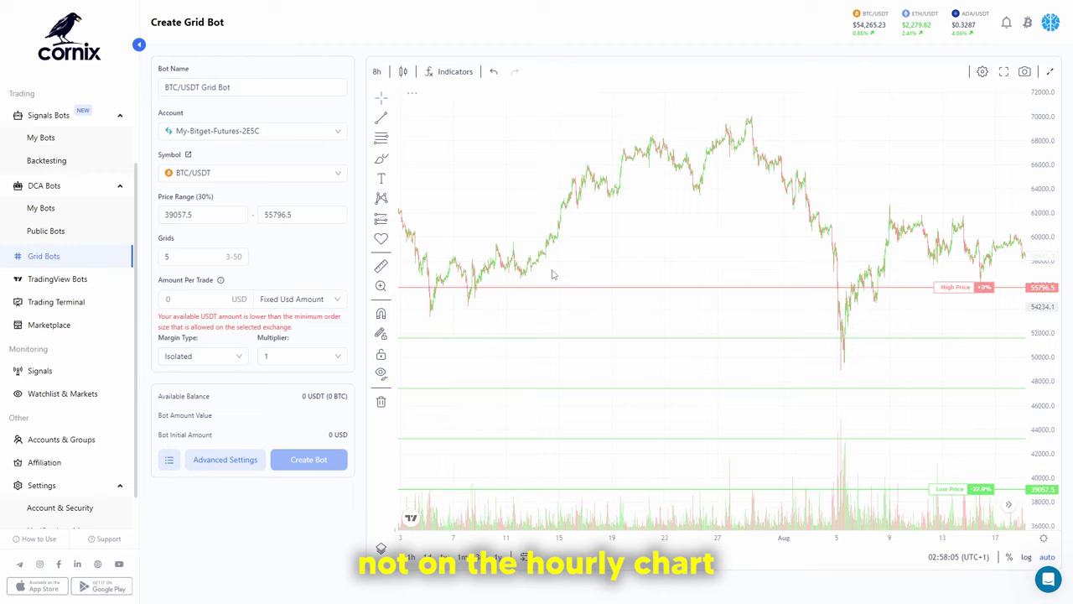
scroll(778, 286, "left", 5)
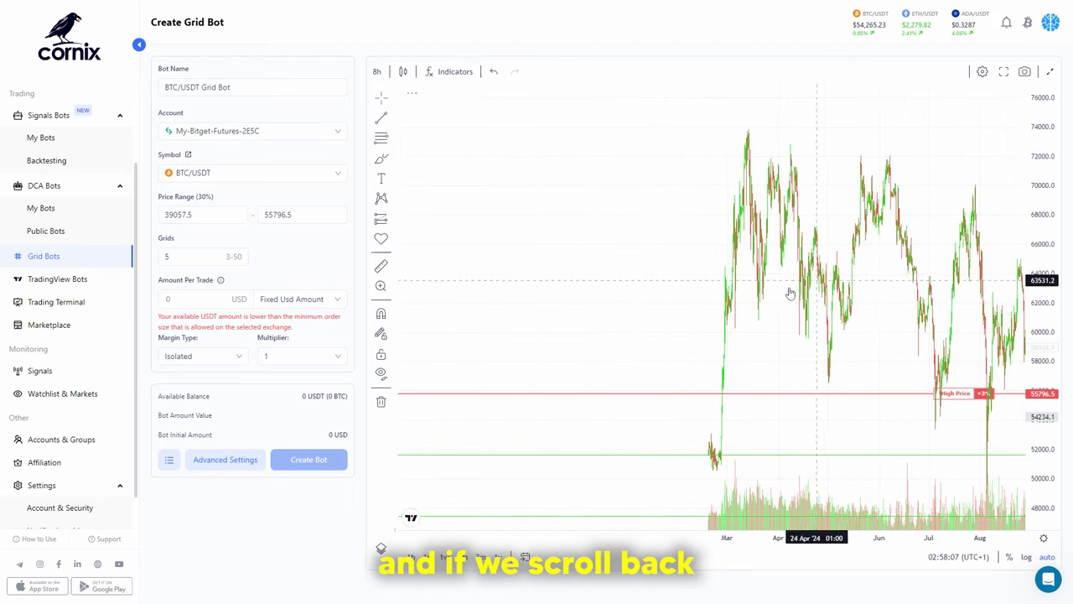
scroll(908, 391, "right", 3)
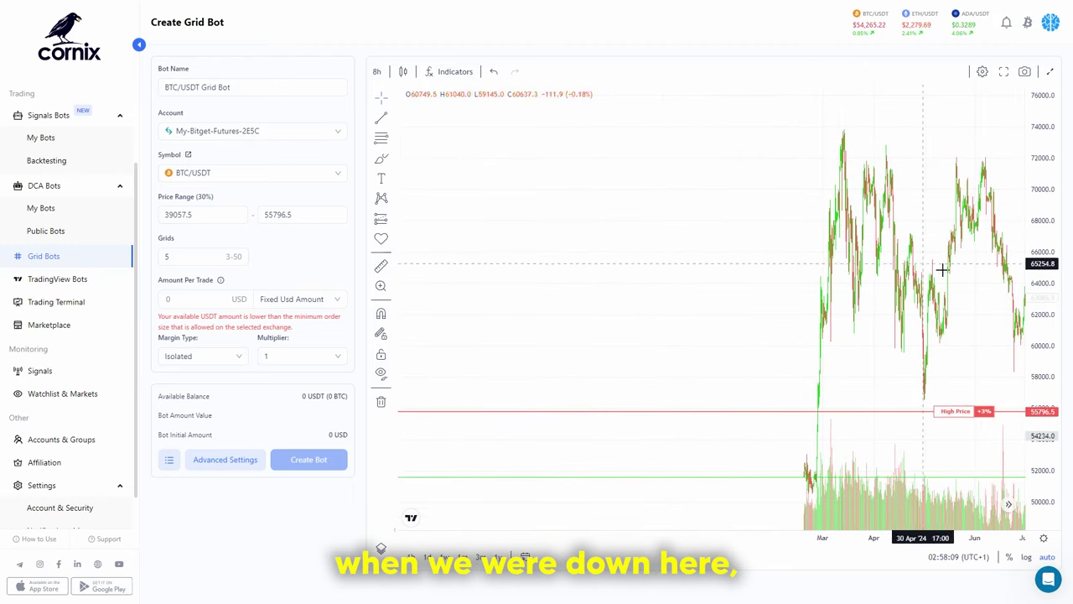
scroll(839, 352, "left", 3)
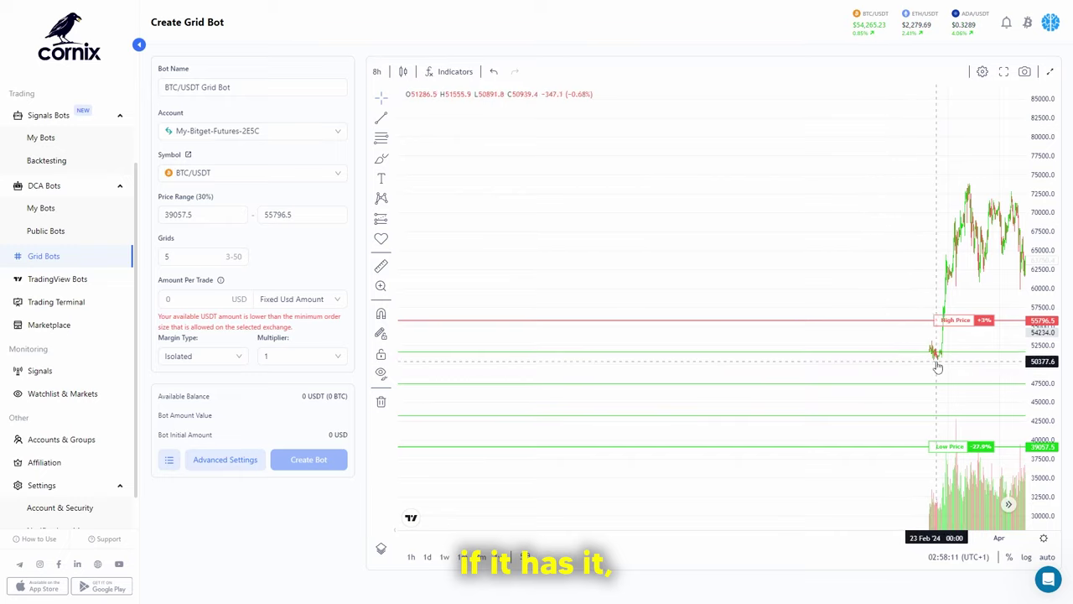
scroll(826, 352, "right", 4)
scroll(839, 293, "right", 5)
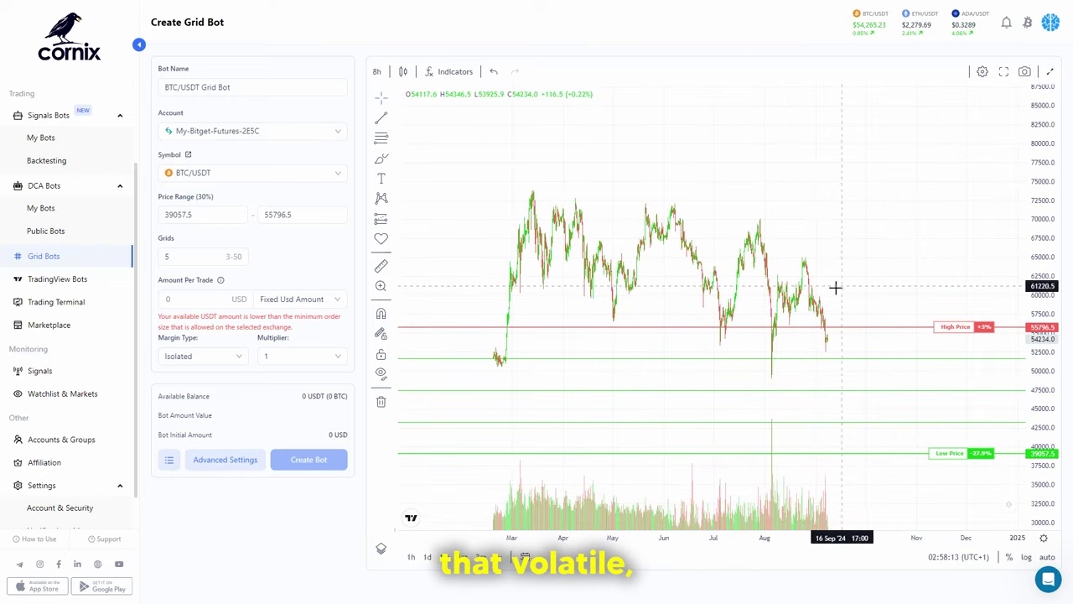
Examine the BTC/USDT price ranges from July to September, and set the chart interval to 2 hours
scroll(594, 343, "right", 4)
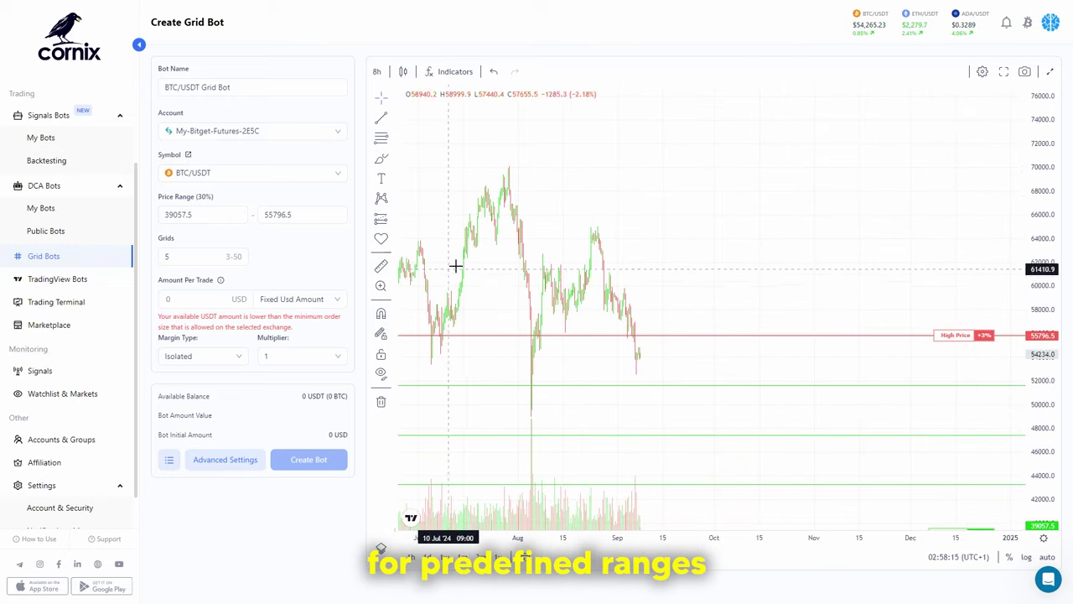
scroll(833, 292, "up", 3)
scroll(615, 304, "up", 3)
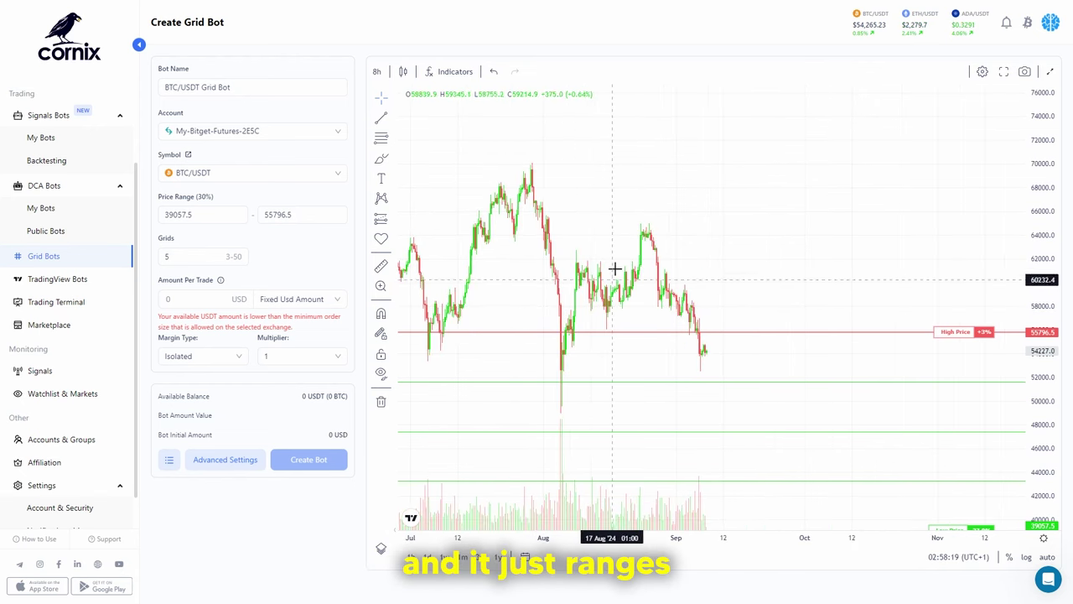
scroll(717, 277, "up", 2)
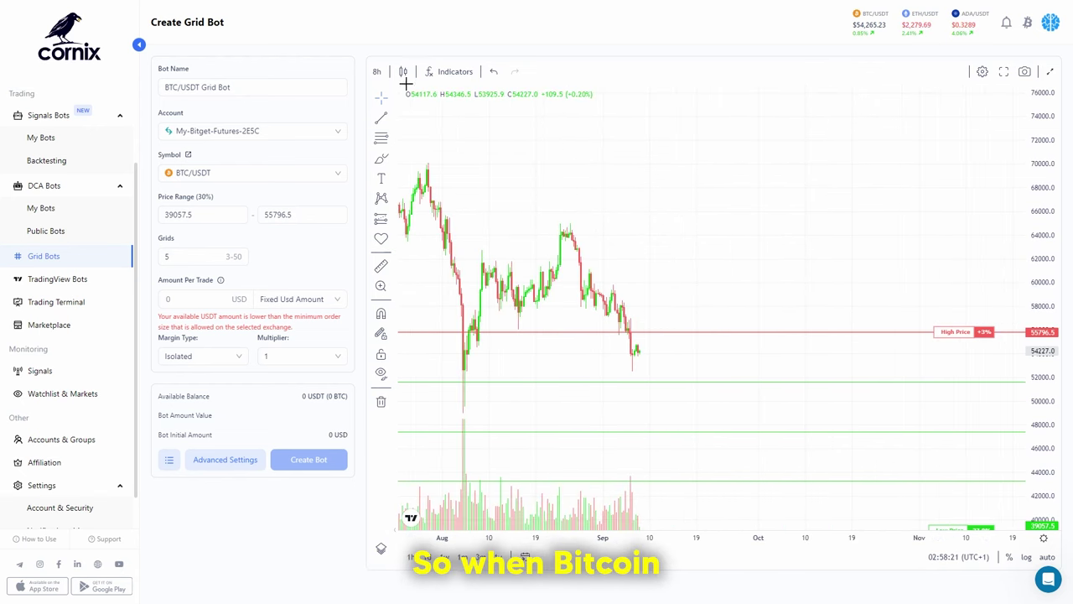
left_click(379, 72)
left_click(390, 241)
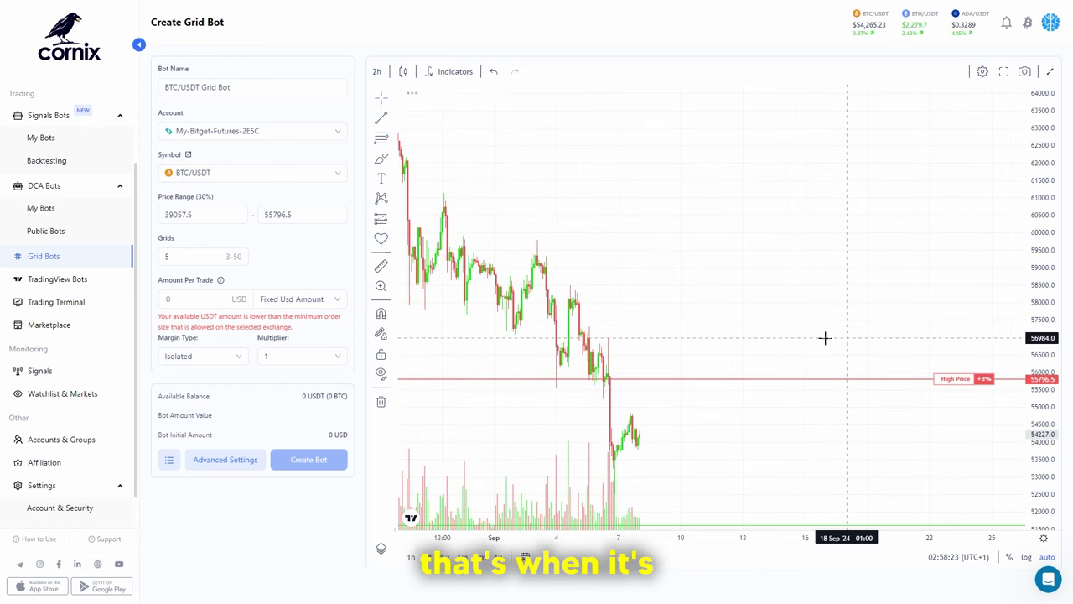
Open the Marketplace and compare the signal groups by one-month PnL in both orders and by six-month PnL, ending with highest one-month PnL first
left_click(51, 325)
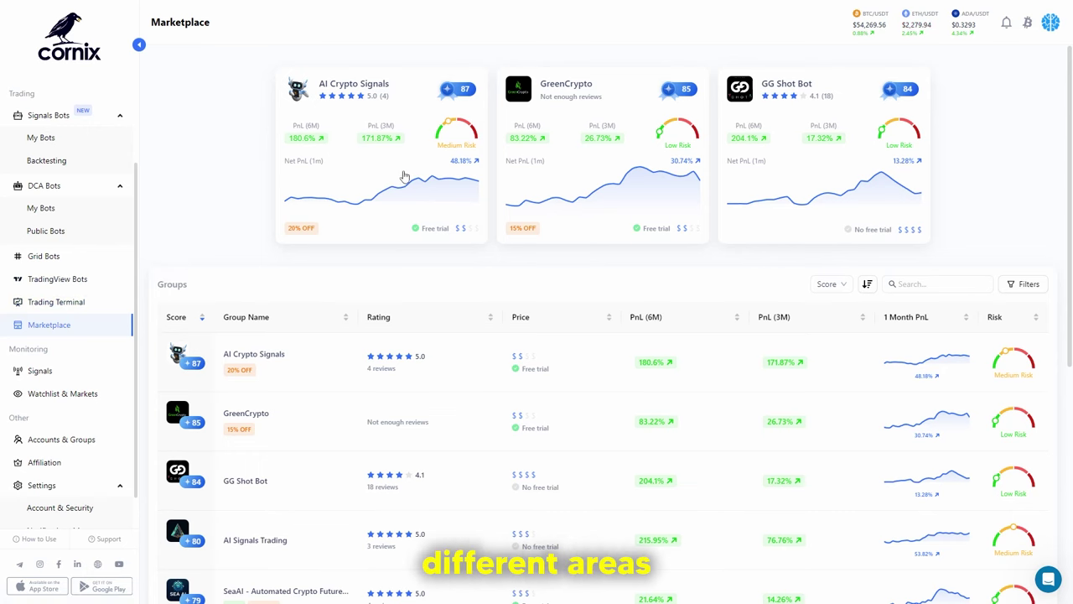
scroll(403, 173, "down", 3)
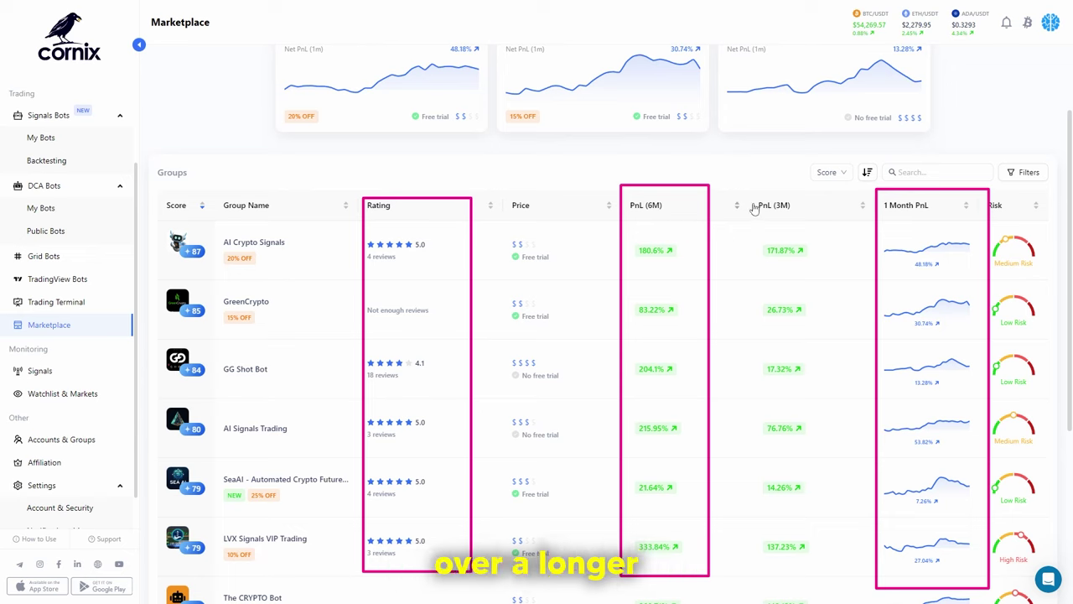
left_click(967, 207)
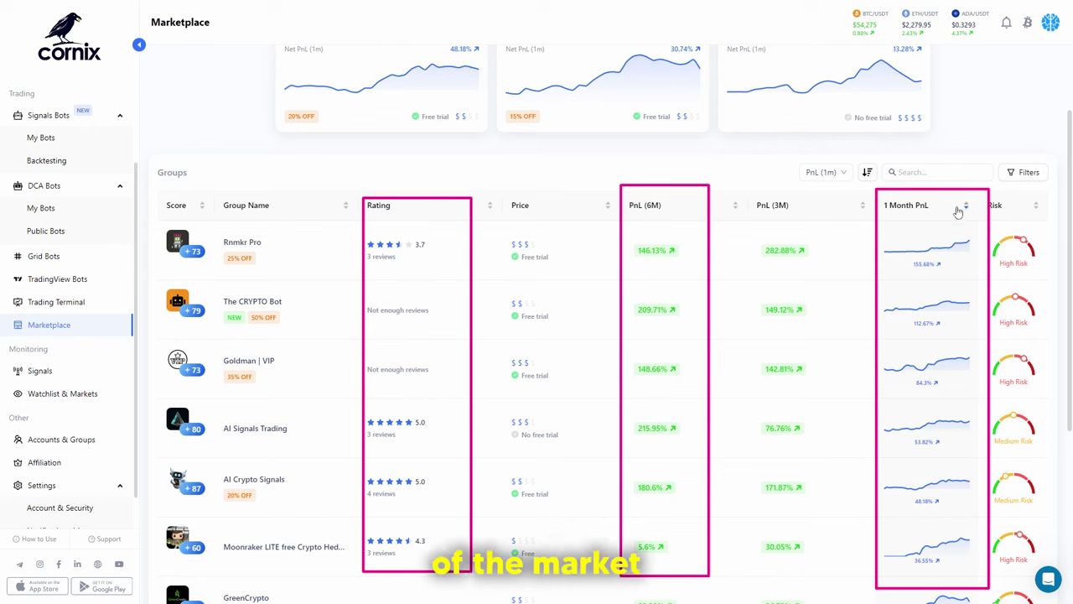
left_click(965, 208)
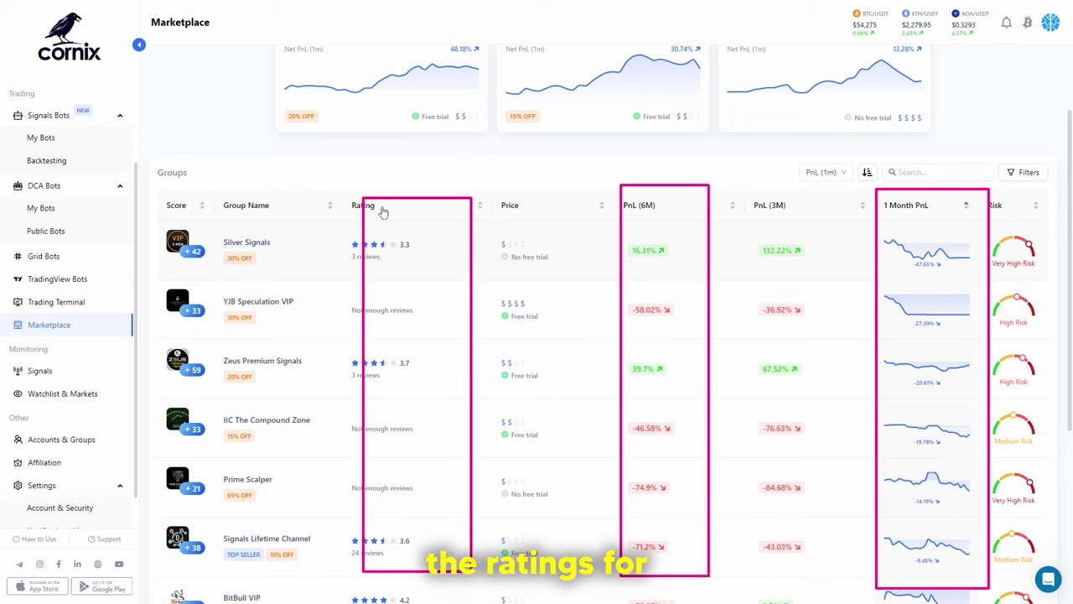
left_click(727, 206)
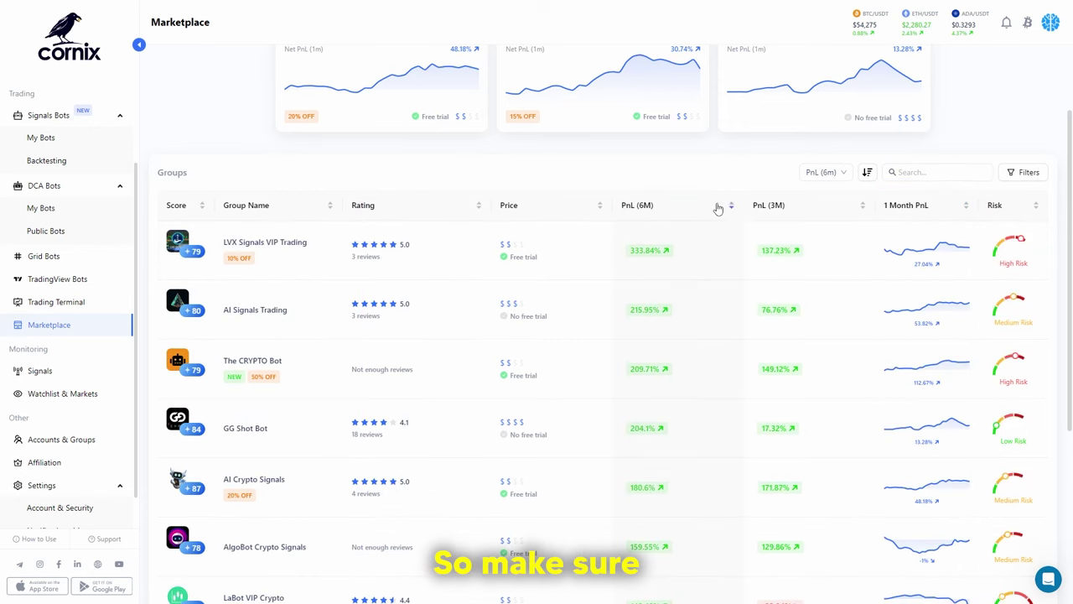
left_click(969, 208)
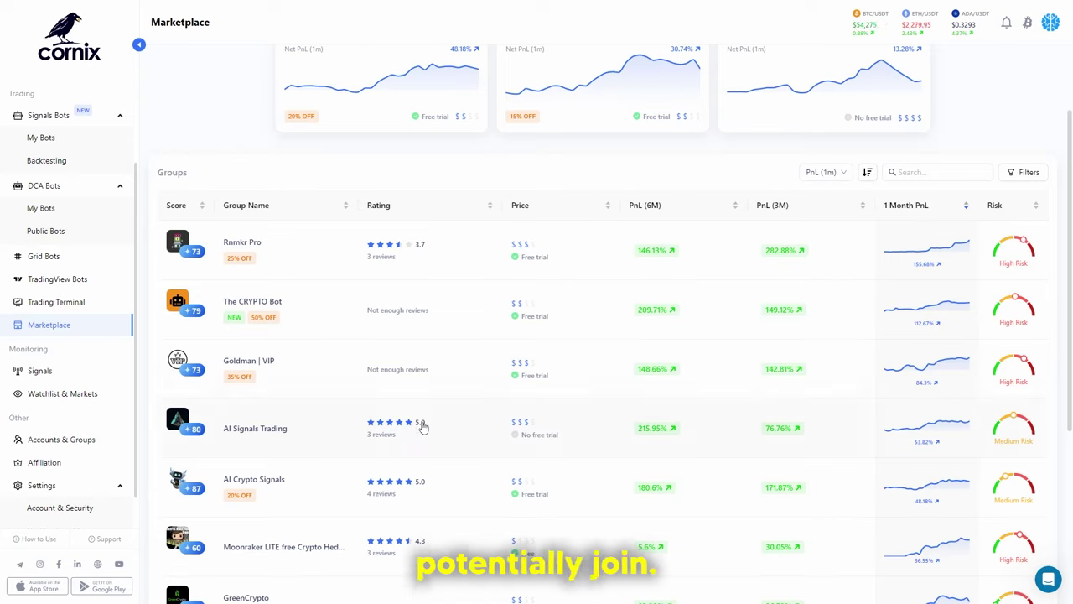
Open the AI Signals Trading group's details and examine its performance score, accumulated net profit and subscriber reviews
left_click(304, 427)
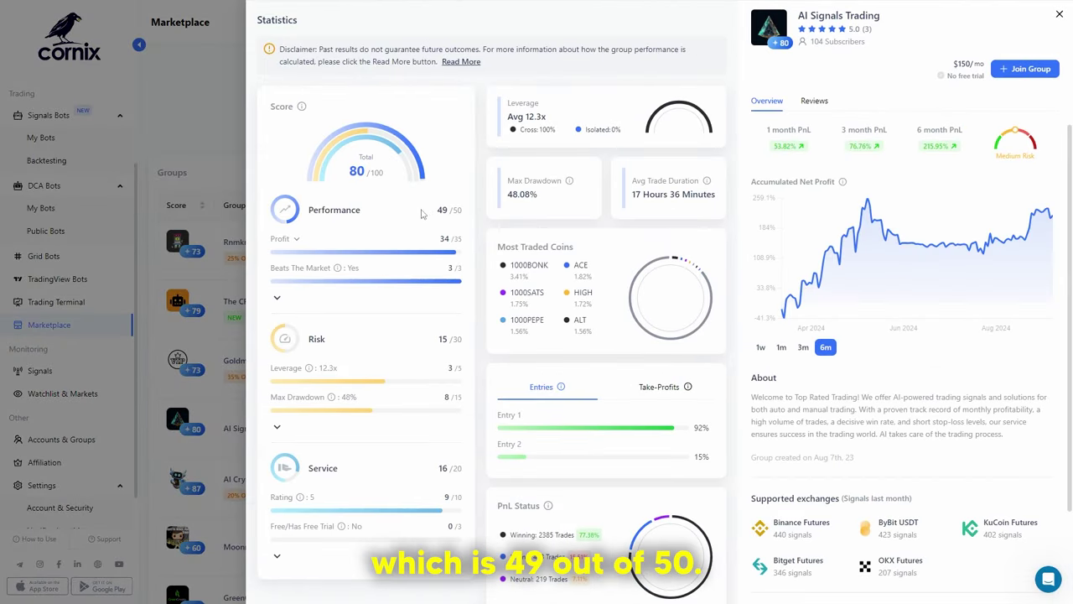
mouse_move(572, 182)
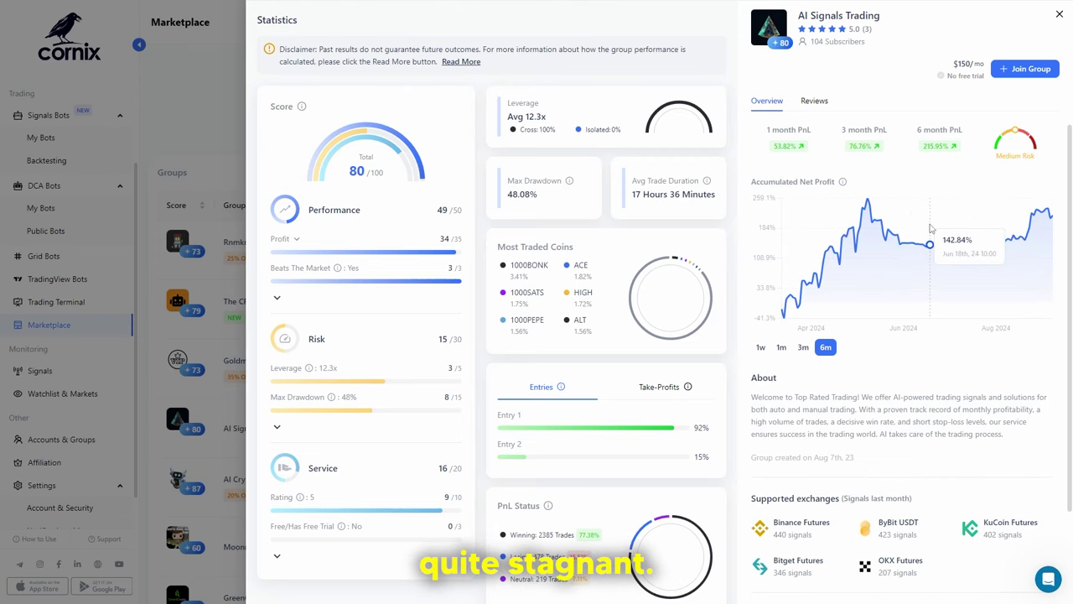
scroll(917, 230, "down", 2)
scroll(877, 238, "up", 2)
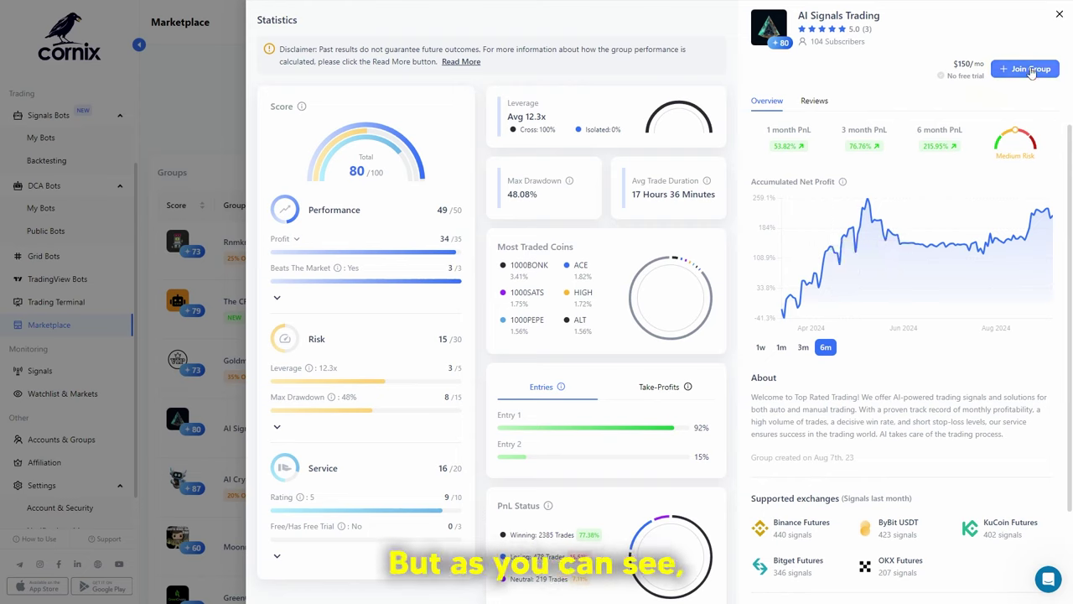
left_click(814, 100)
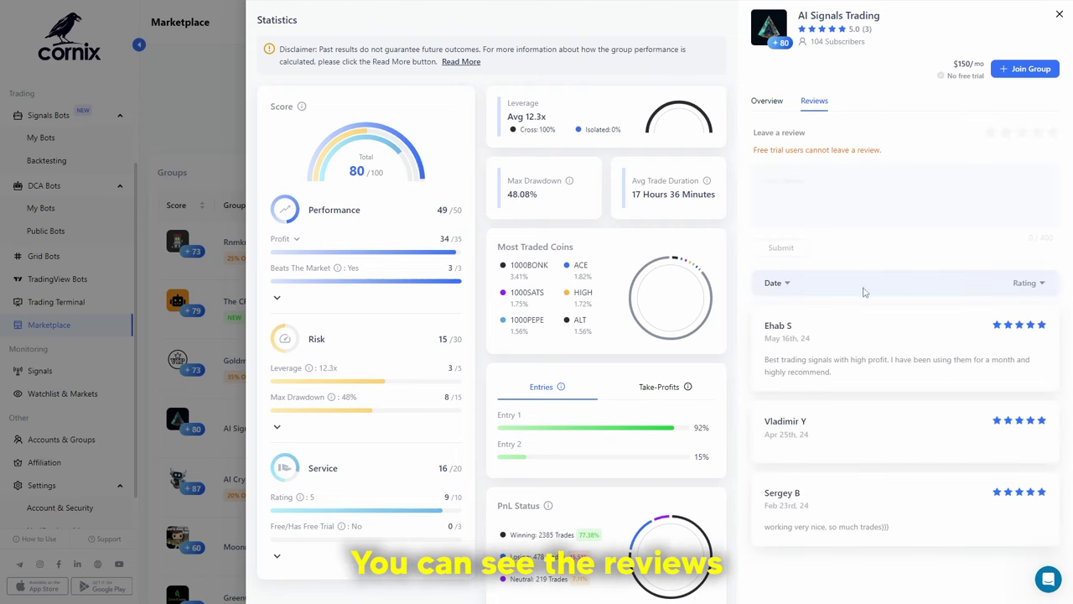
left_click(767, 101)
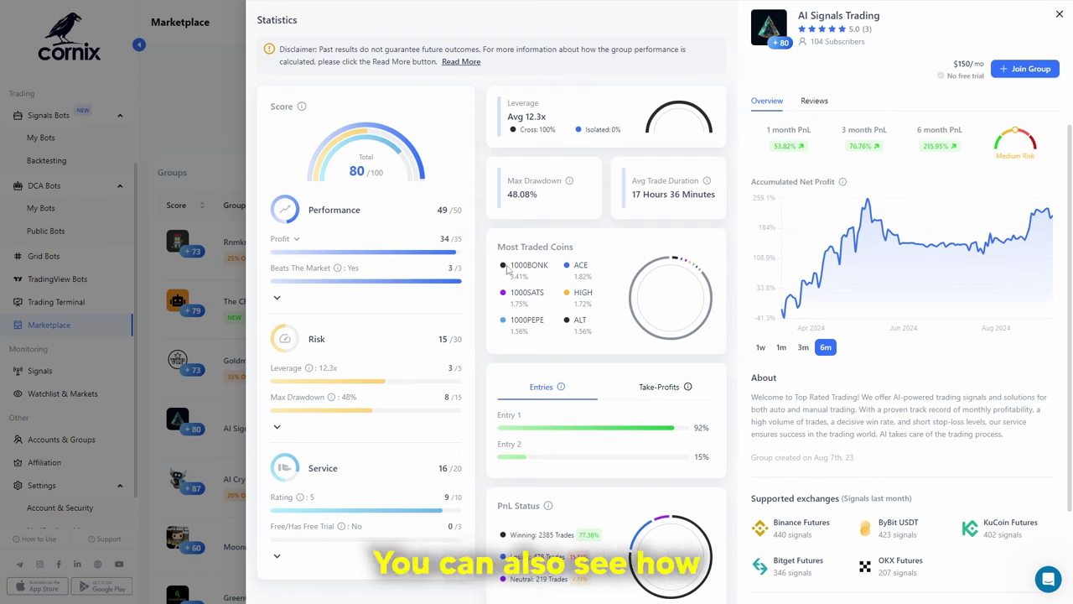
Examine the AI Signals Trading group's most traded coins, winning and losing trade figures, and supported exchanges
left_click_drag(507, 269, 566, 269)
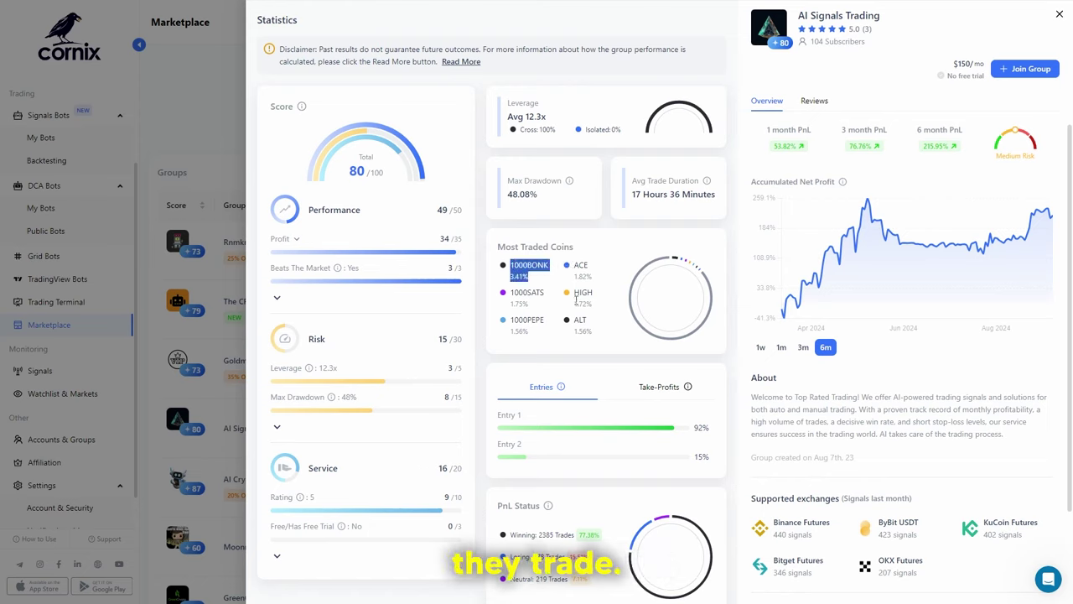
left_click(577, 275)
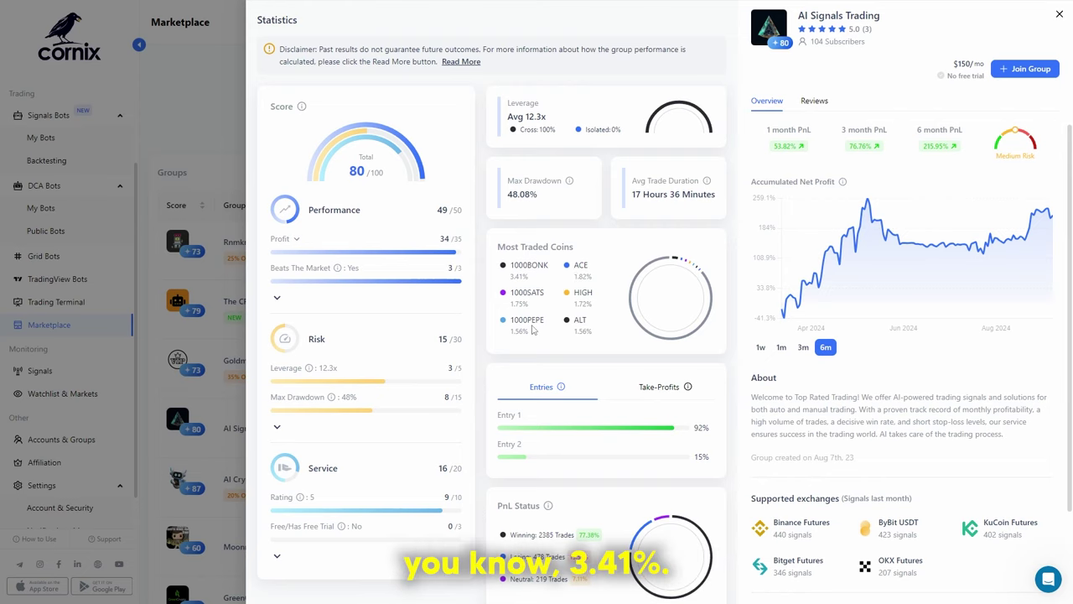
scroll(535, 327, "down", 1)
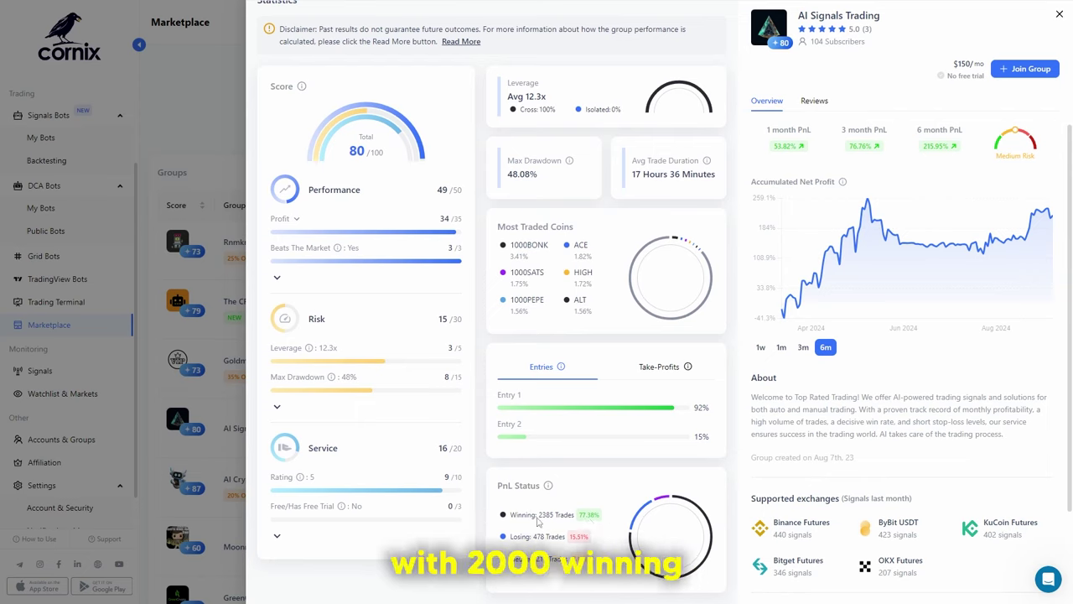
left_click_drag(538, 515, 574, 555)
scroll(779, 434, "down", 3)
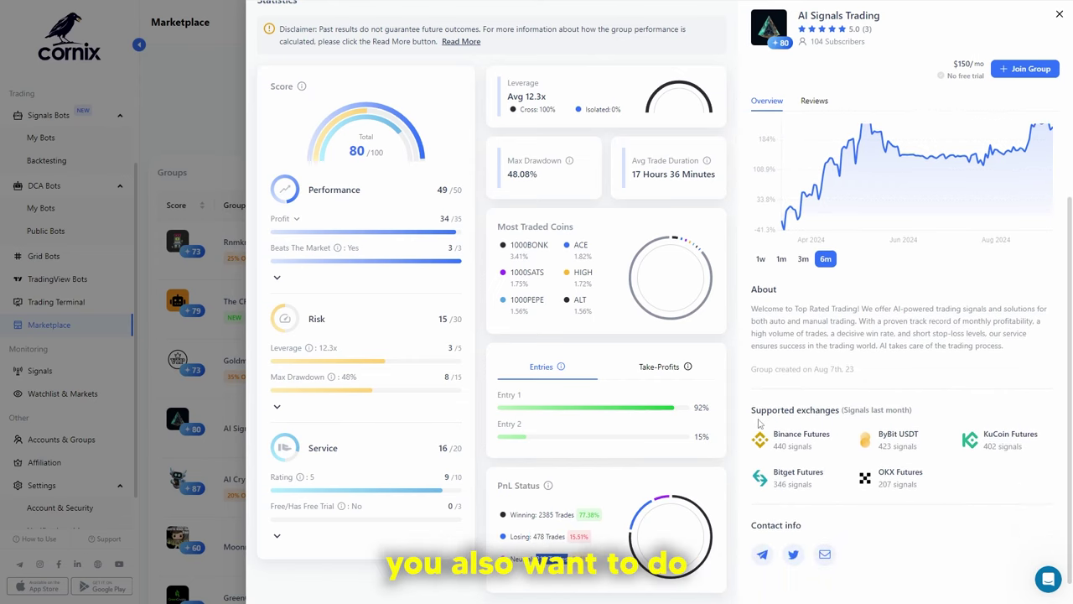